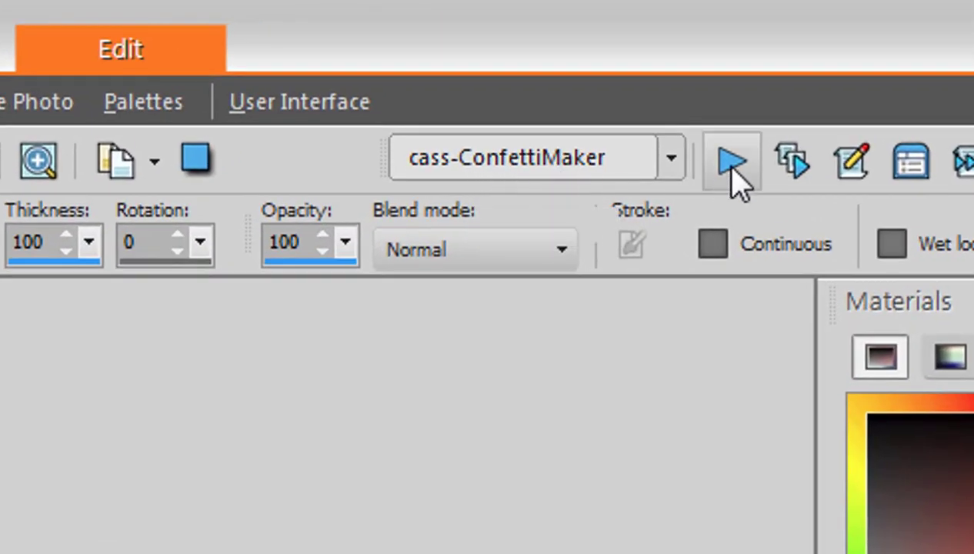
- Run the cass-ConfettiMaker script and set the number of confetti colors to 1
click(727, 166)
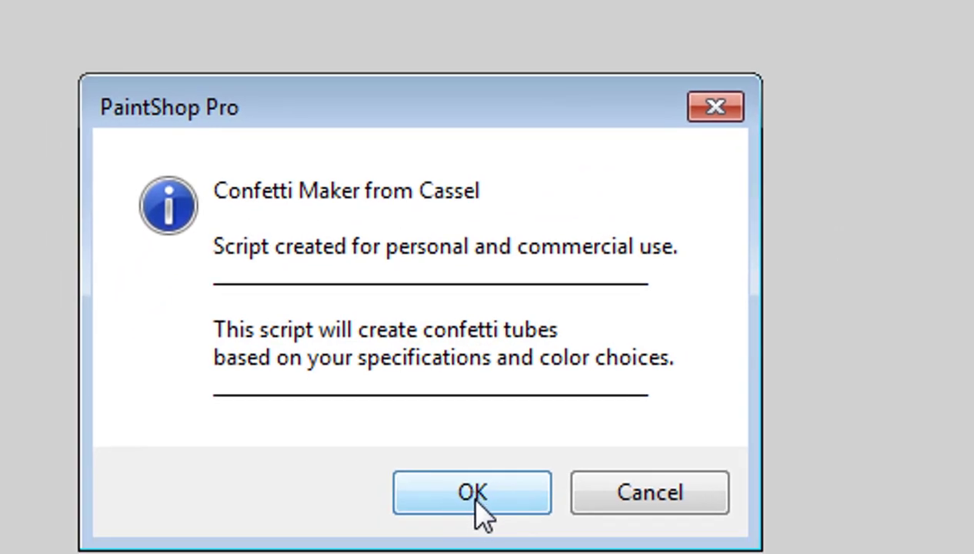
click(473, 491)
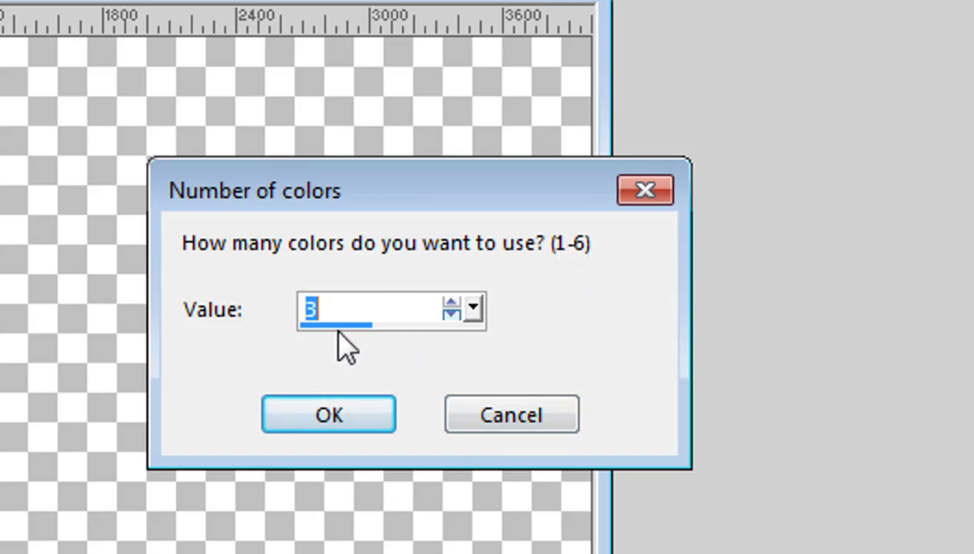
key(BackSpace)
text(1)
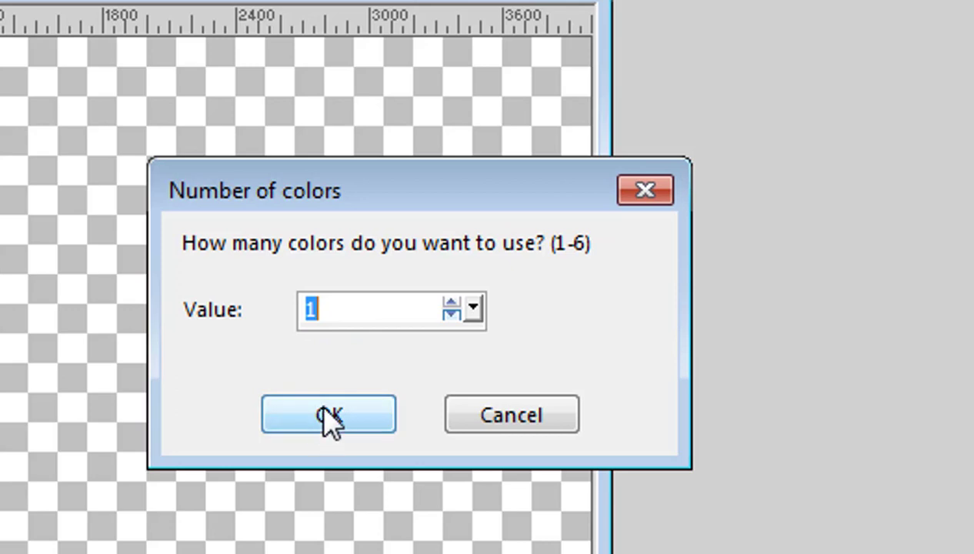
click(327, 418)
- Use red #cc3324 as the confetti color, with a little color variation and a circle shape
click(360, 432)
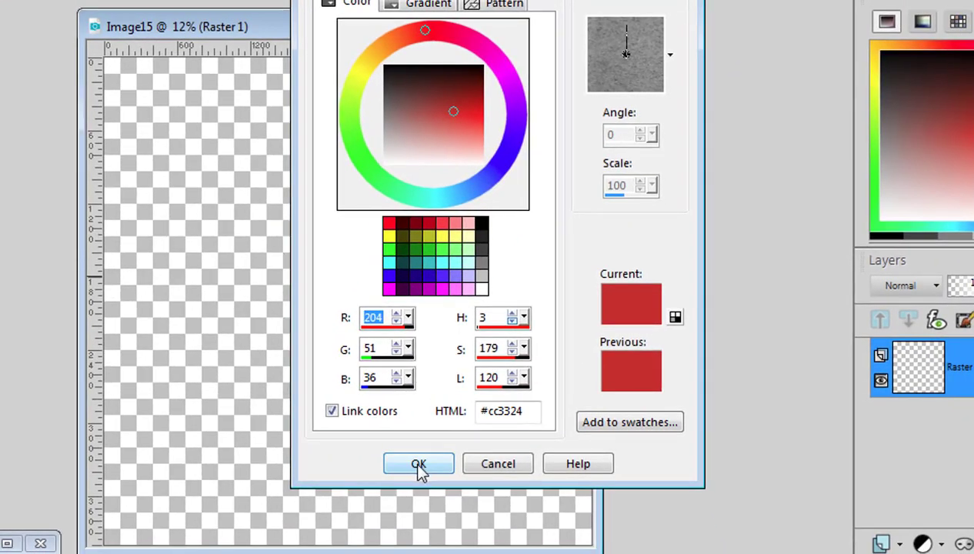
click(420, 465)
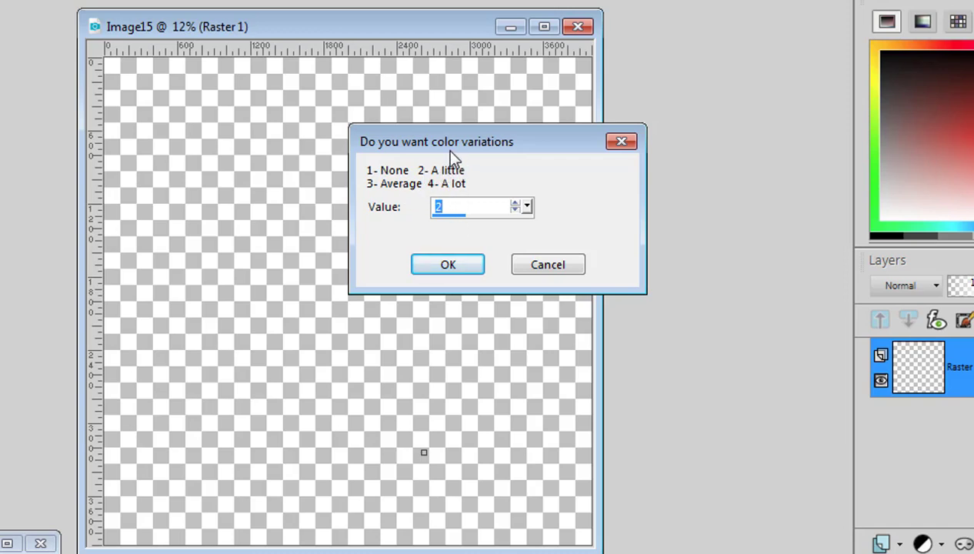
click(448, 269)
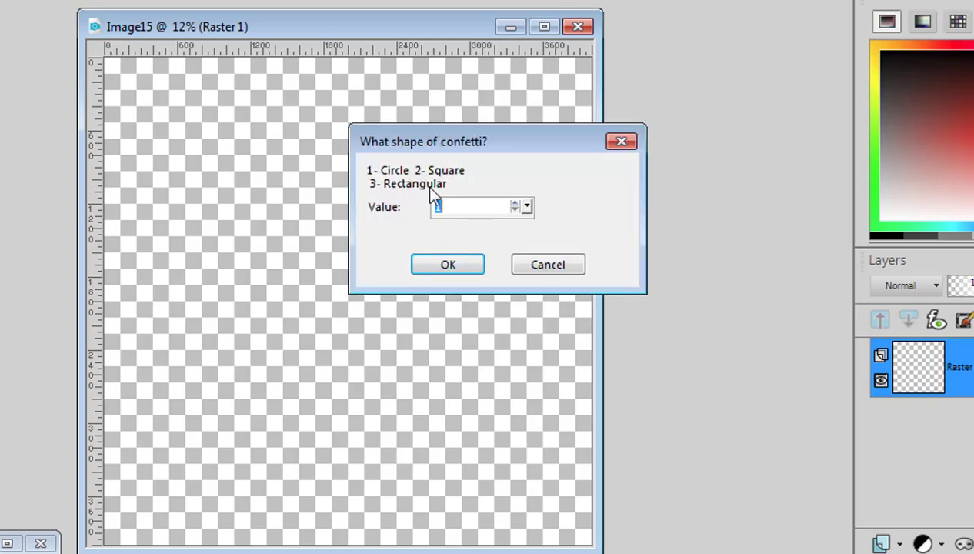
click(447, 266)
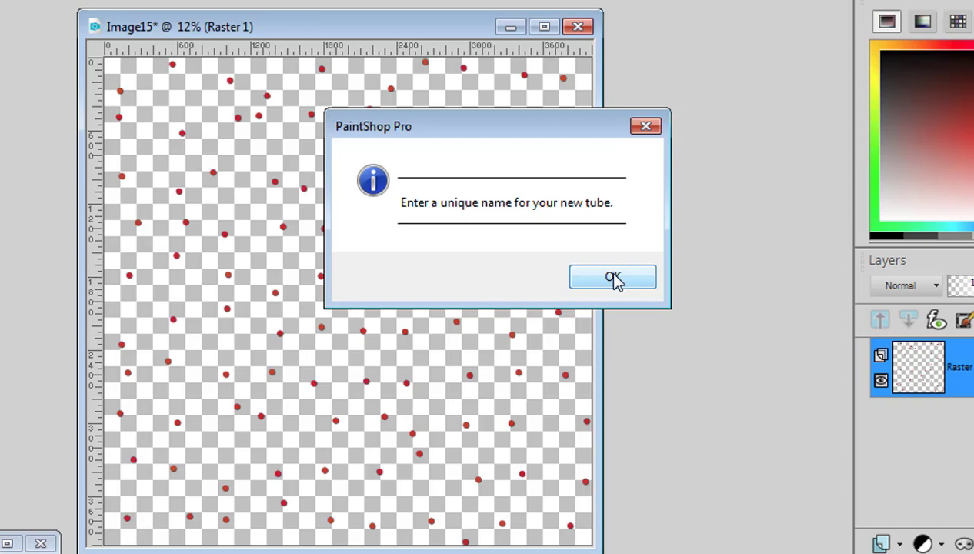
- Export the generated confetti as a picture tube named Redconfetti and finish the script
click(614, 279)
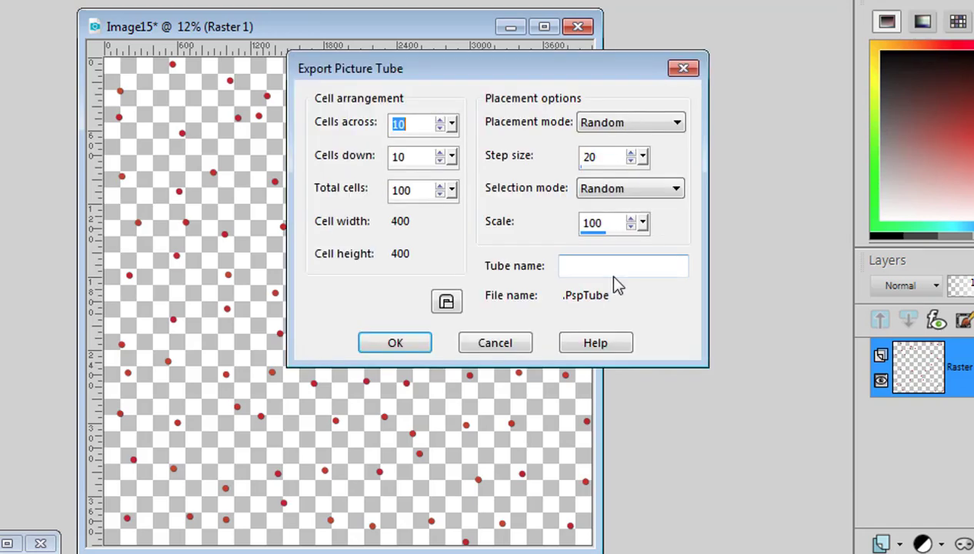
click(576, 267)
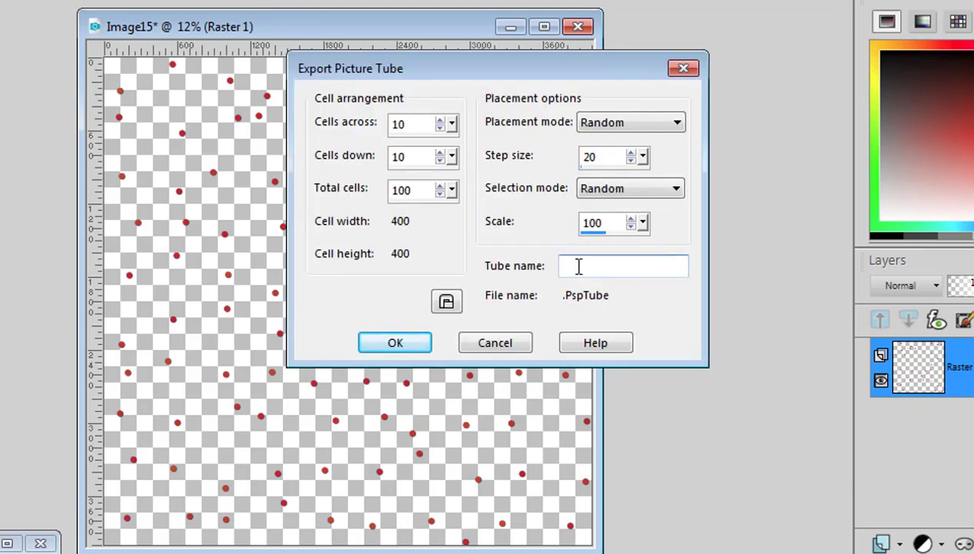
text(Red)
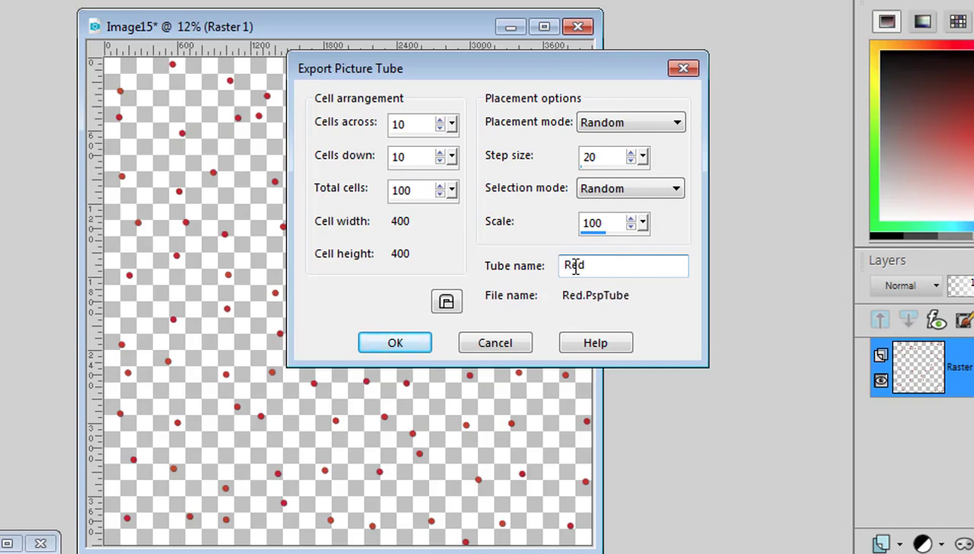
text(-)
key(BackSpace)
text(con)
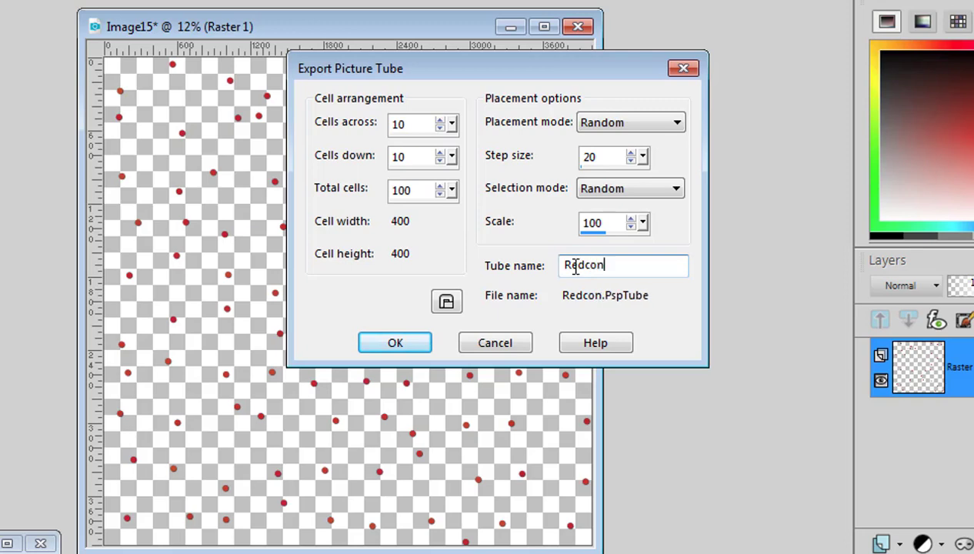
text(fetti)
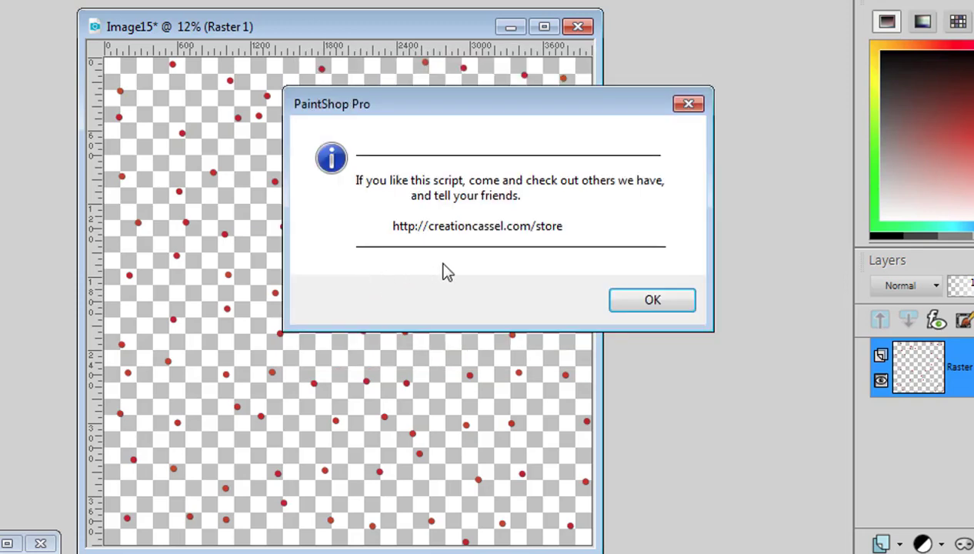
click(653, 306)
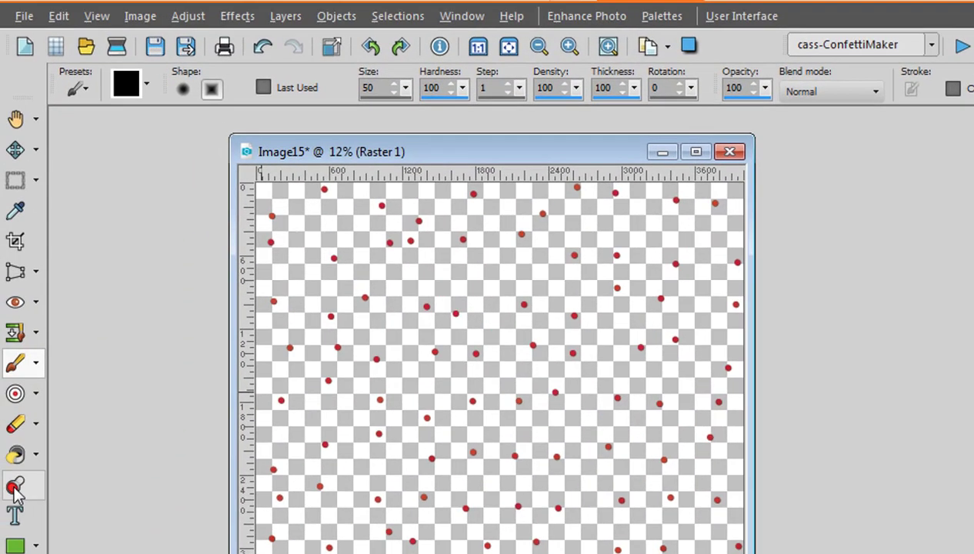
- Activate the Picture Tube tool and choose the Redconfetti tube from the Confetti category
click(14, 486)
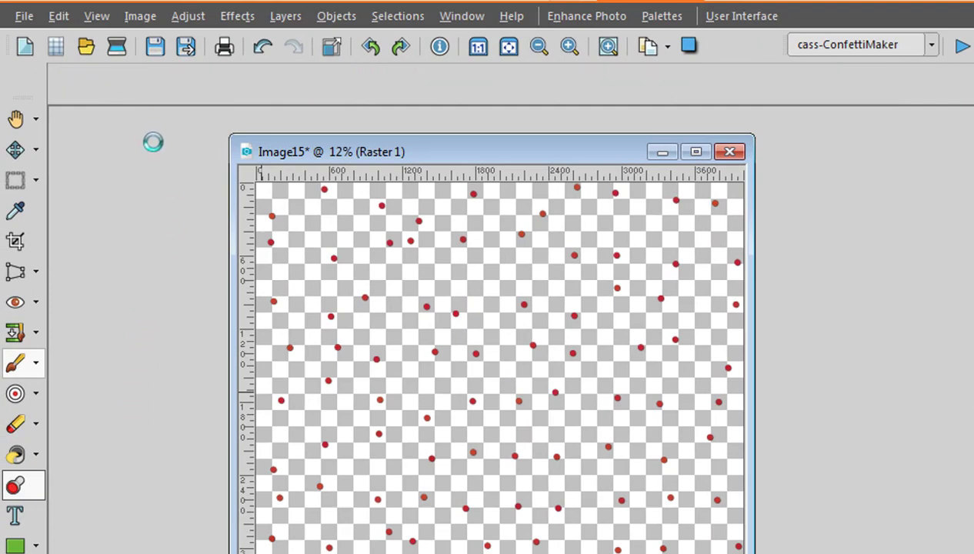
click(146, 86)
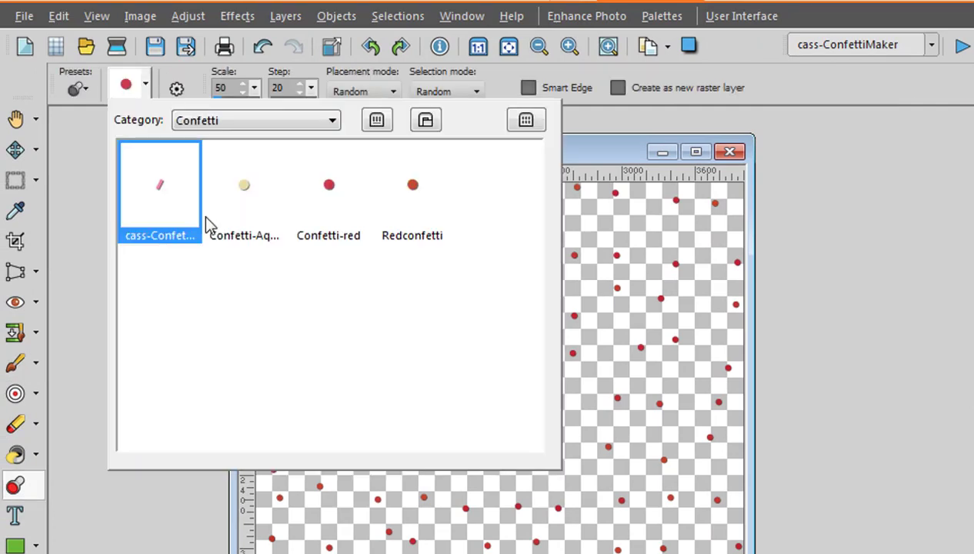
click(354, 240)
click(419, 243)
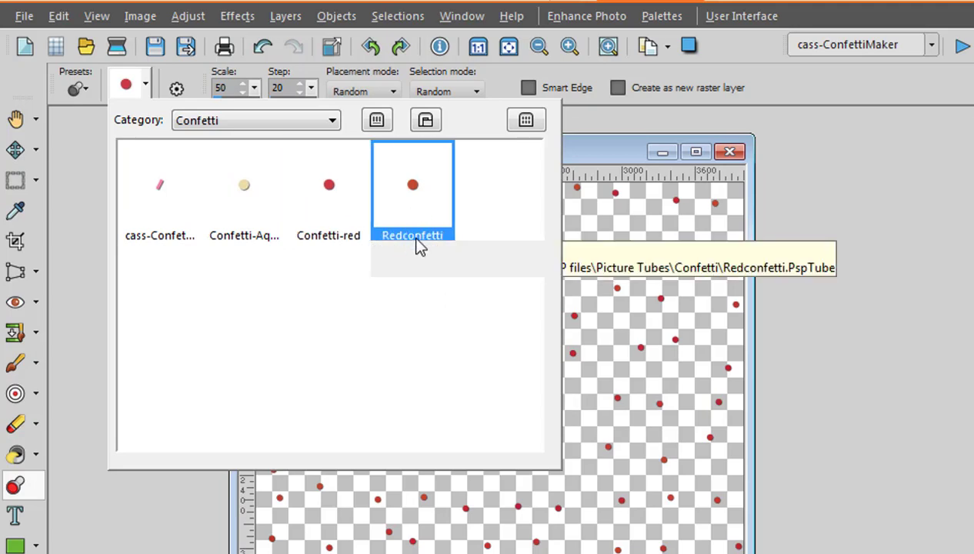
click(577, 163)
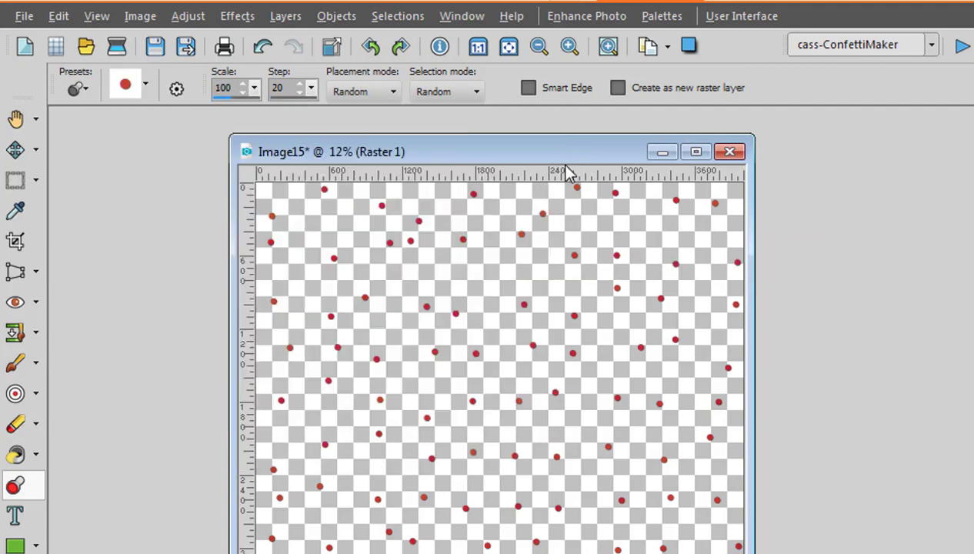
- Undo the generated confetti on the canvas, then paint two horizontal confetti bands, the lower one at a scale of 55
key(ctrl+z)
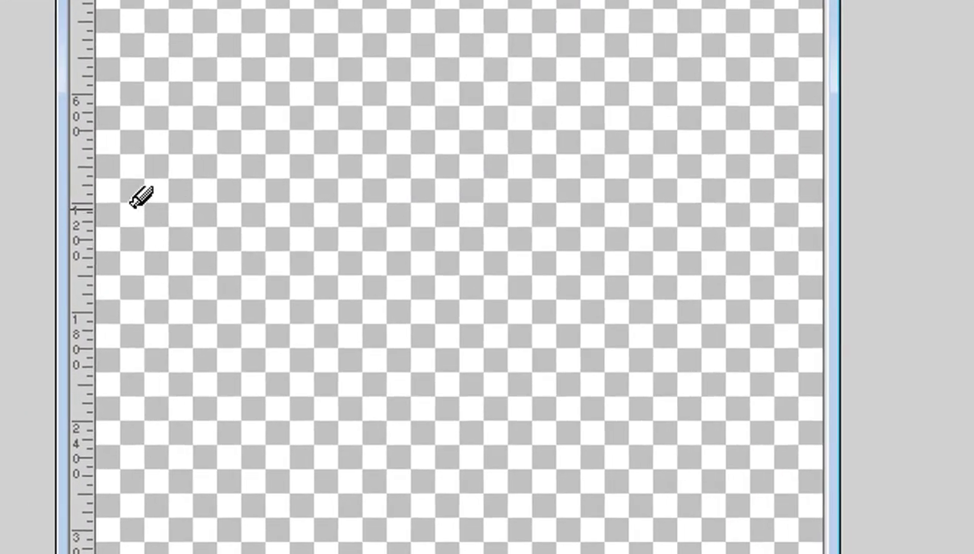
mouse_move(140, 197)
mouse_down()
mouse_move(185, 210)
mouse_move(197, 240)
mouse_move(311, 237)
mouse_move(392, 266)
mouse_move(494, 249)
mouse_move(800, 261)
mouse_up()
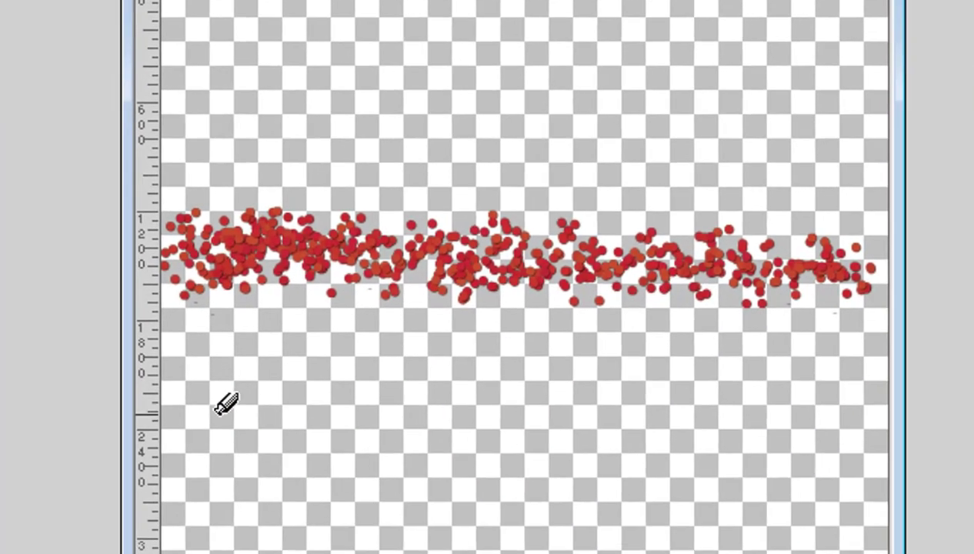
mouse_move(142, 314)
mouse_down()
mouse_move(575, 294)
mouse_move(739, 299)
mouse_move(746, 289)
mouse_up()
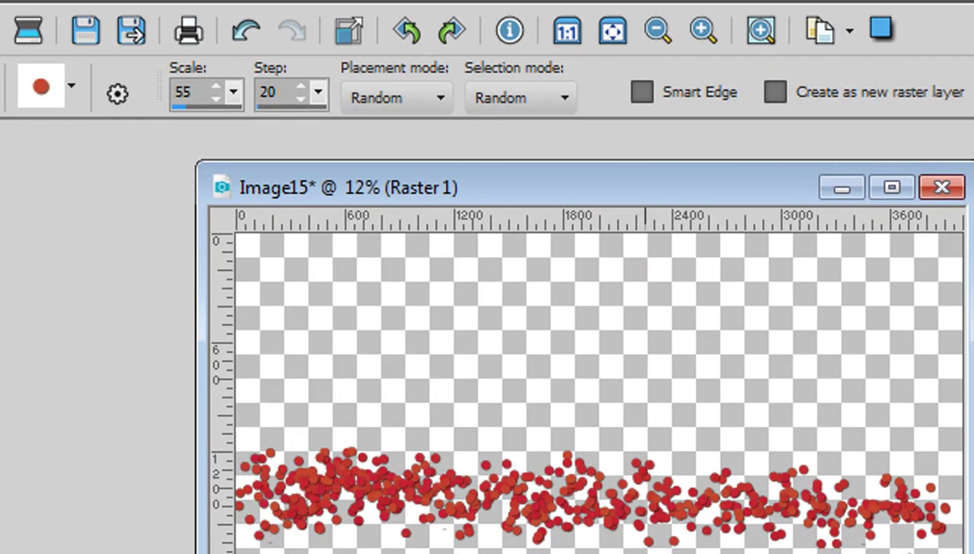
- Paint a sparse confetti band near the canvas top with step 84 and a dense one near the bottom with step 11
click(264, 106)
mouse_move(275, 346)
mouse_down()
mouse_move(340, 329)
mouse_move(548, 327)
mouse_move(777, 328)
mouse_move(916, 348)
mouse_up()
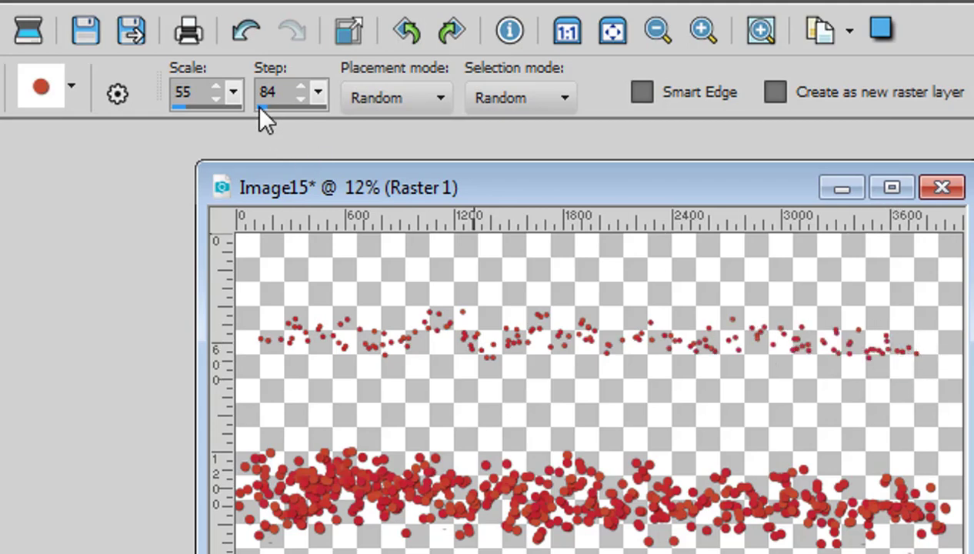
key(BackSpace)
key(BackSpace)
text(11)
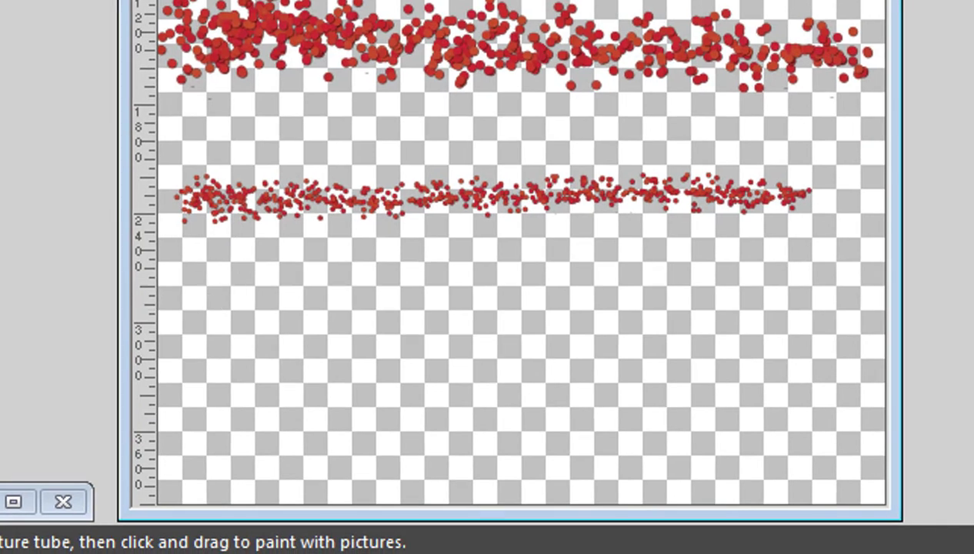
mouse_move(189, 297)
mouse_down()
mouse_move(371, 308)
mouse_move(472, 296)
mouse_move(814, 298)
mouse_up()
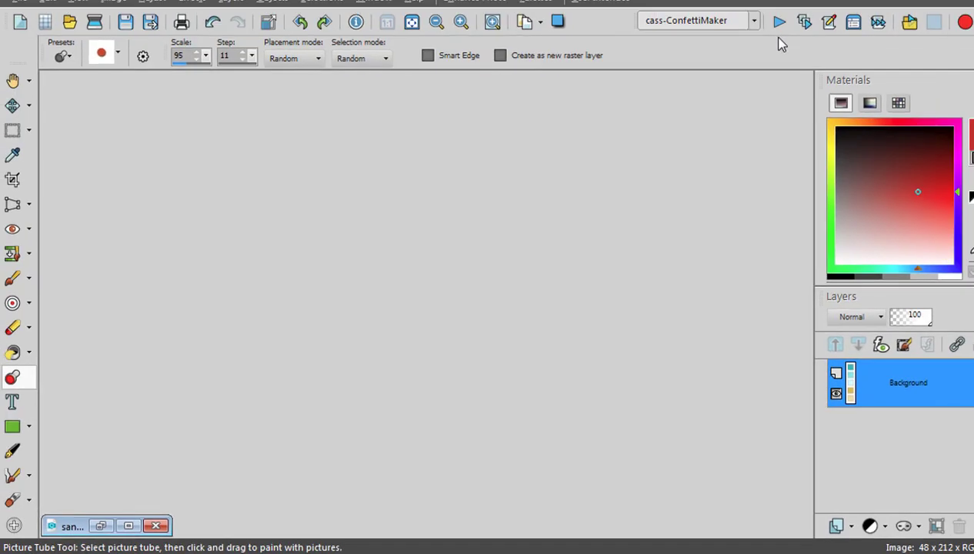
- Restore the minimized sandy beach palette image and rerun the cass-ConfettiMaker script with enough colors for its five swatches
click(101, 526)
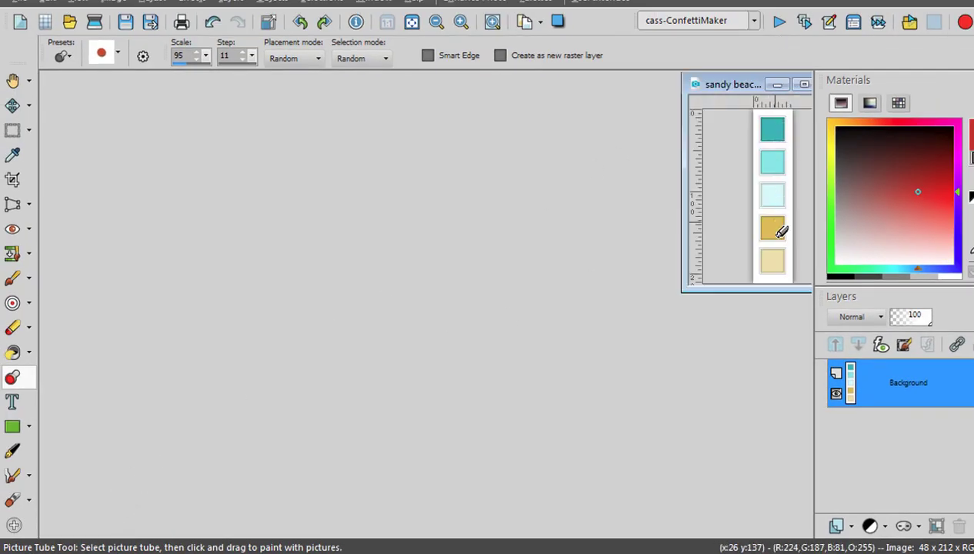
click(779, 25)
click(519, 336)
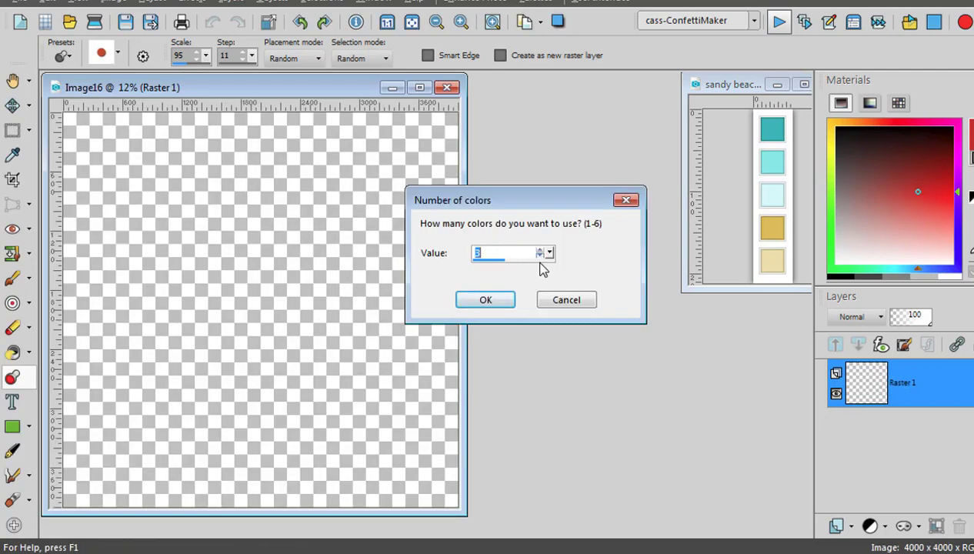
click(487, 302)
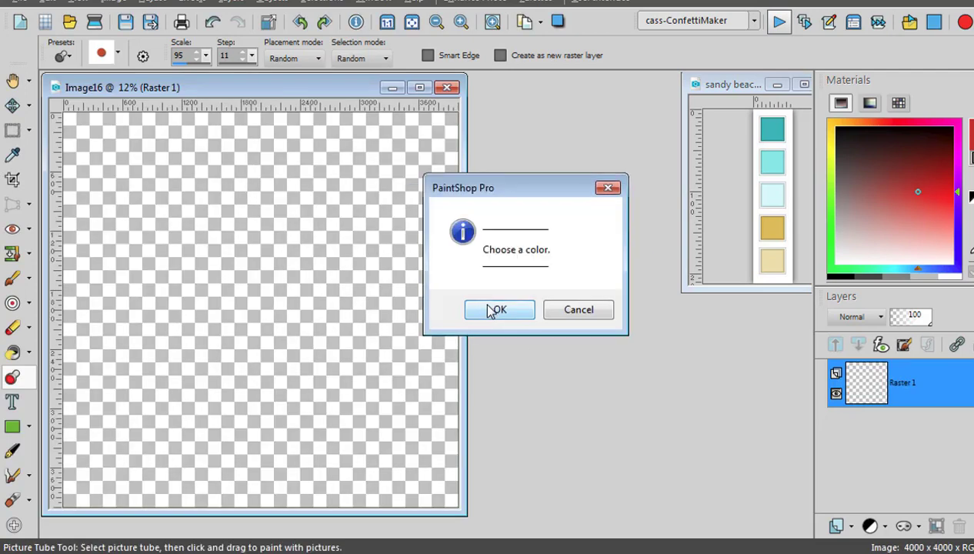
- Sample the first three confetti colors from the palette image: dark teal, aqua #7ee8e8 and pale aqua #d4f8f8
click(485, 311)
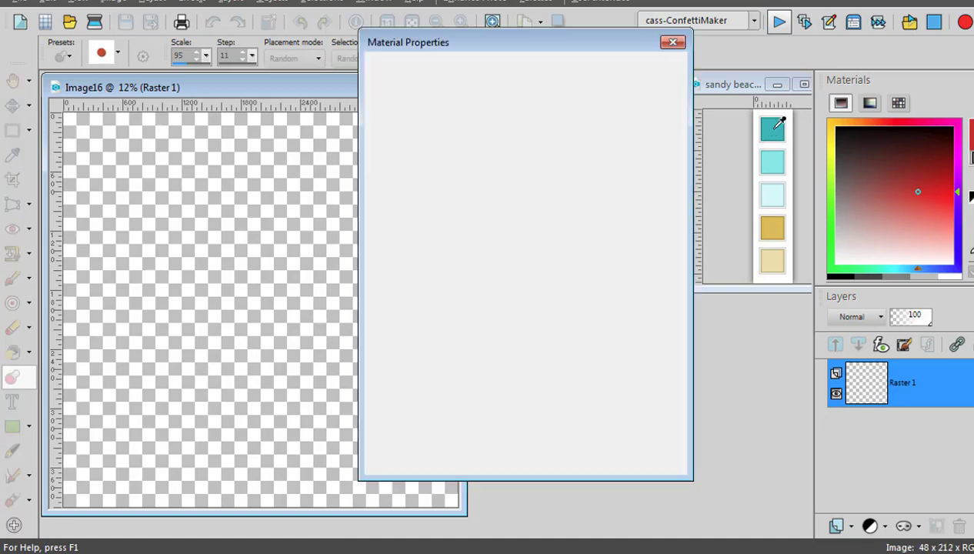
click(774, 129)
click(462, 461)
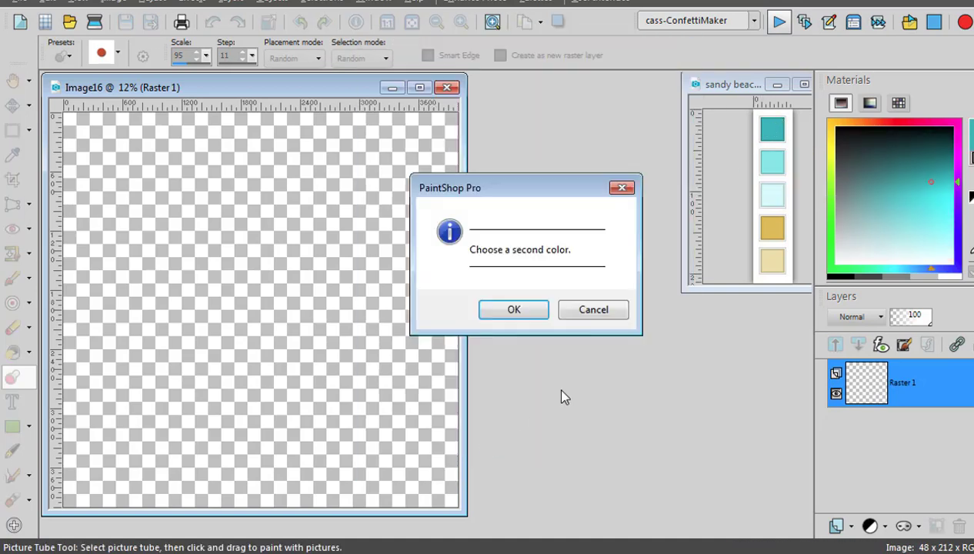
click(515, 310)
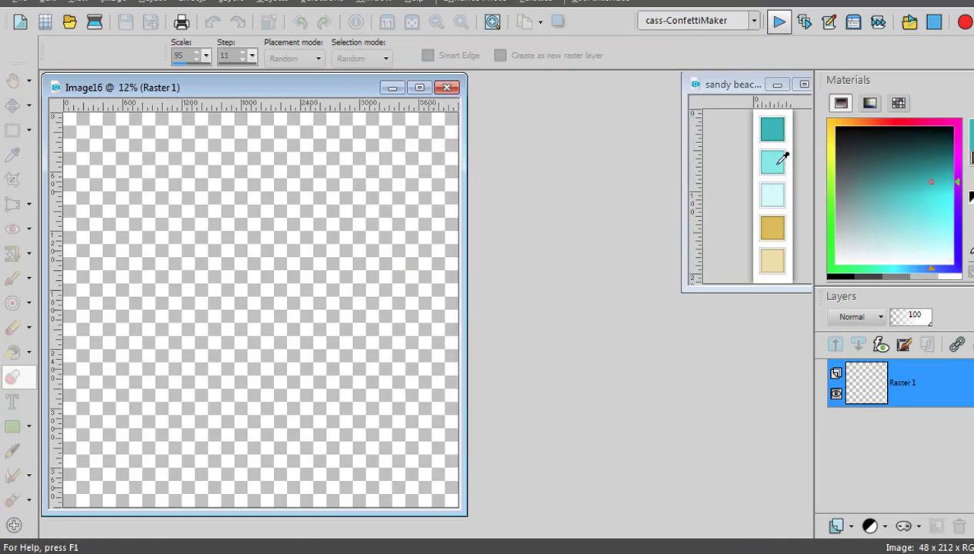
click(461, 461)
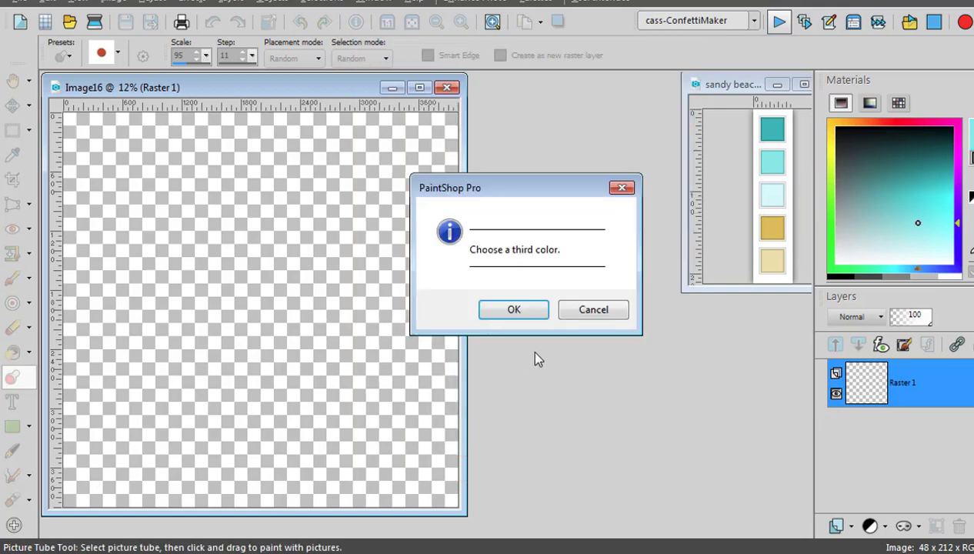
click(514, 310)
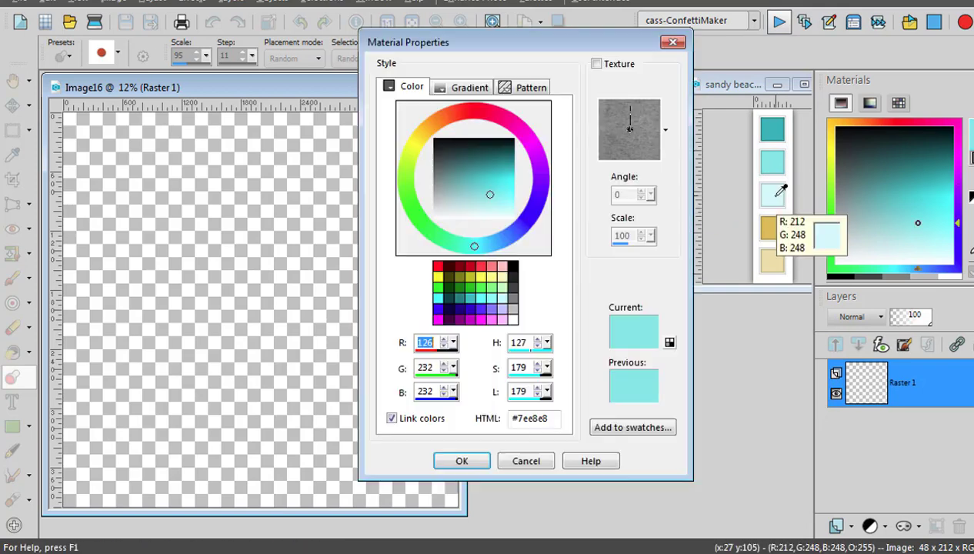
click(773, 196)
click(462, 459)
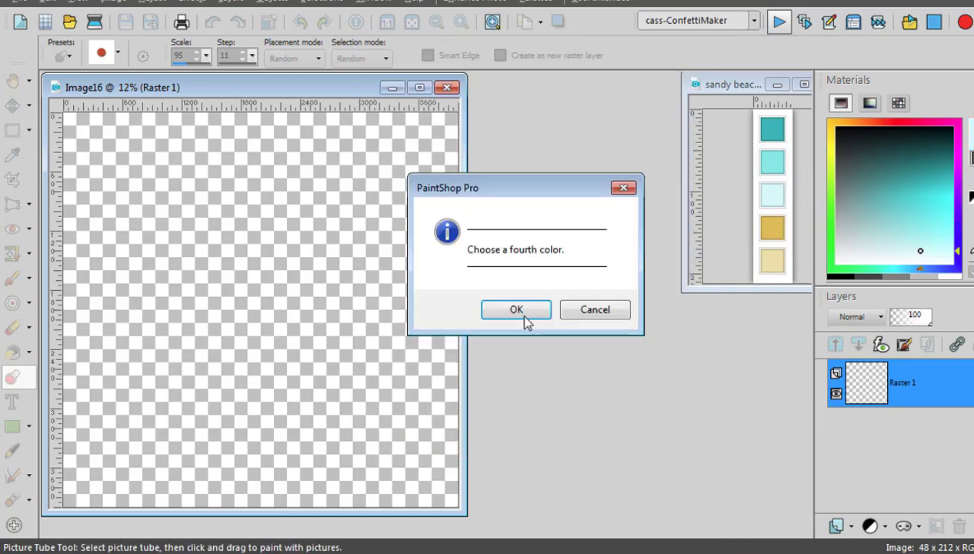
- Sample the golden tan swatch as the fourth confetti color and the beige #eedda7 swatch as the fifth from the palette image
click(514, 310)
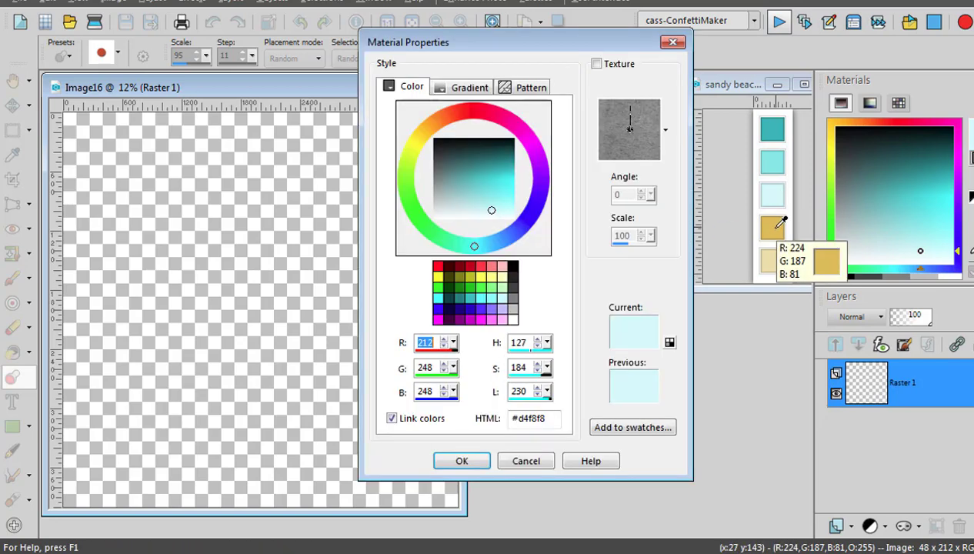
click(773, 228)
click(462, 461)
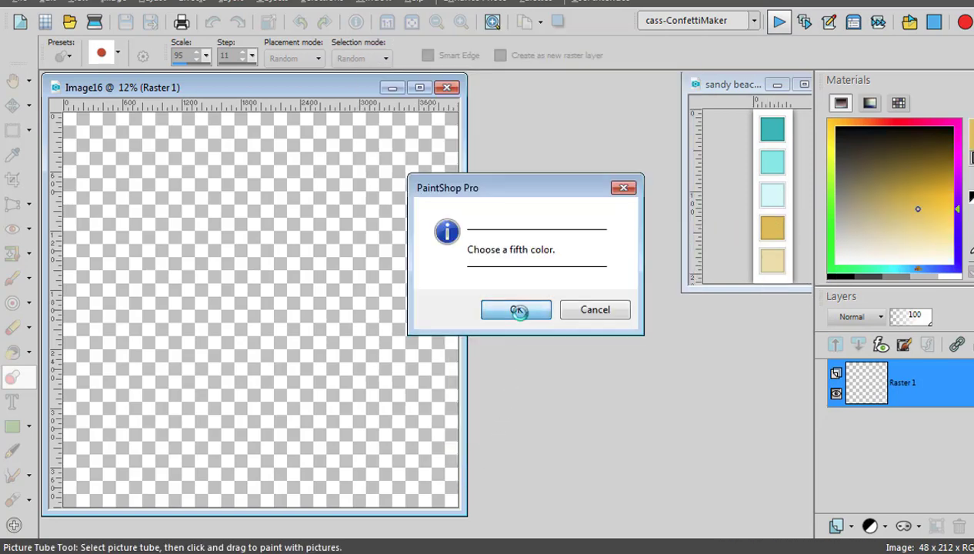
click(516, 310)
click(774, 260)
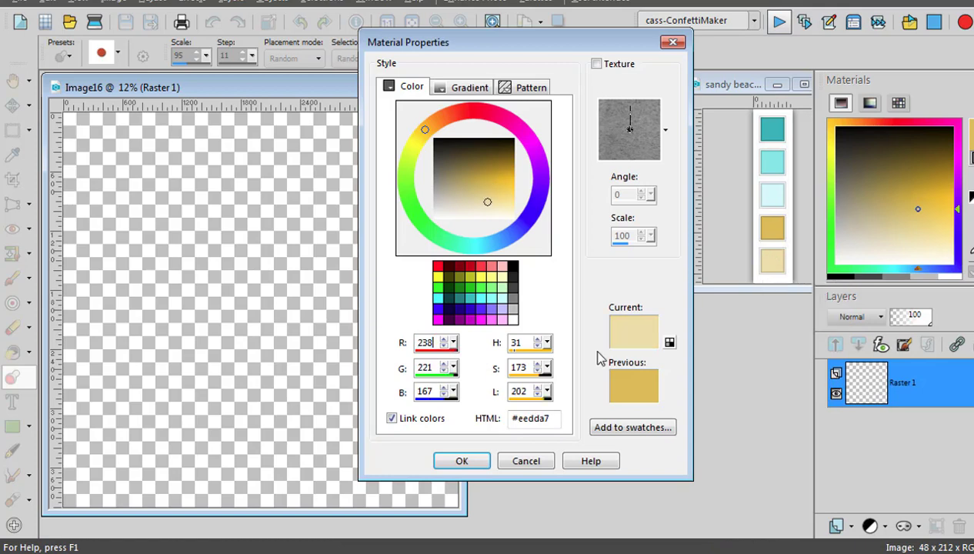
click(462, 460)
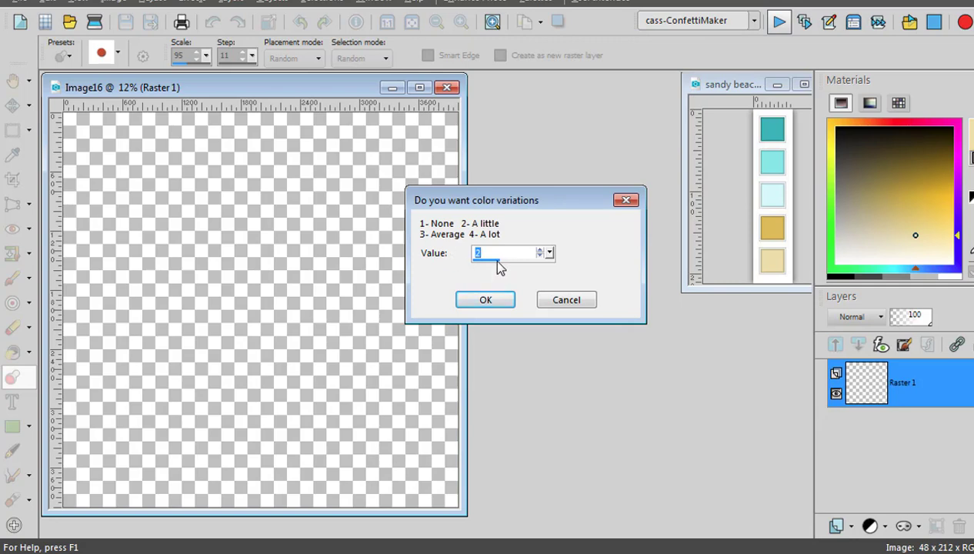
- Set the confetti to no color variations and a square shape, and let the script generate it
drag(499, 261, 474, 265)
click(487, 298)
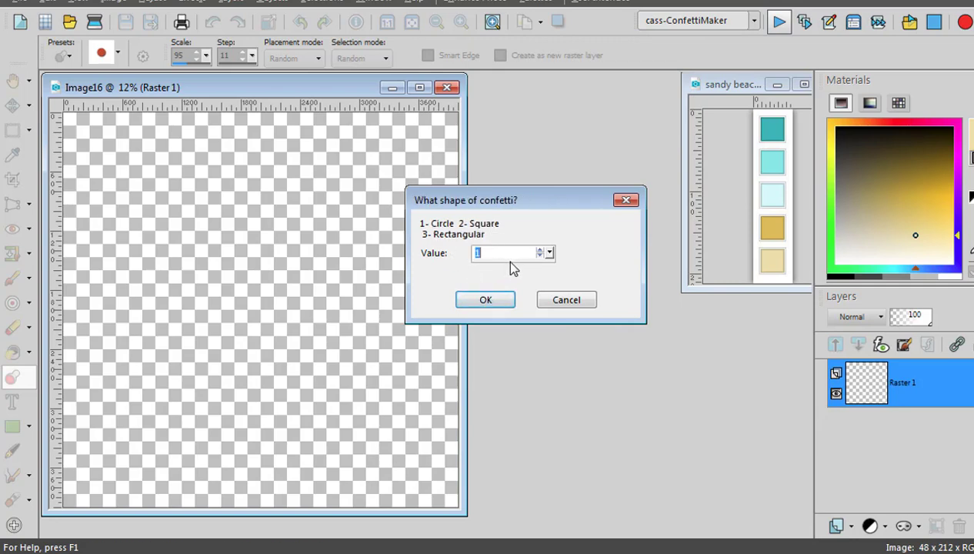
click(487, 300)
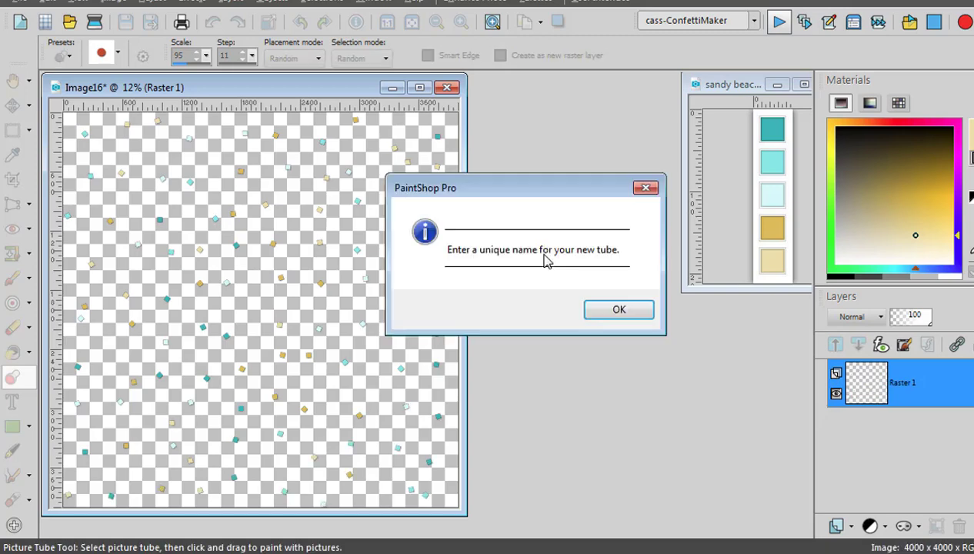
- Export the generated confetti as a picture tube named Aqua-Beige and finish the script
click(605, 307)
click(594, 302)
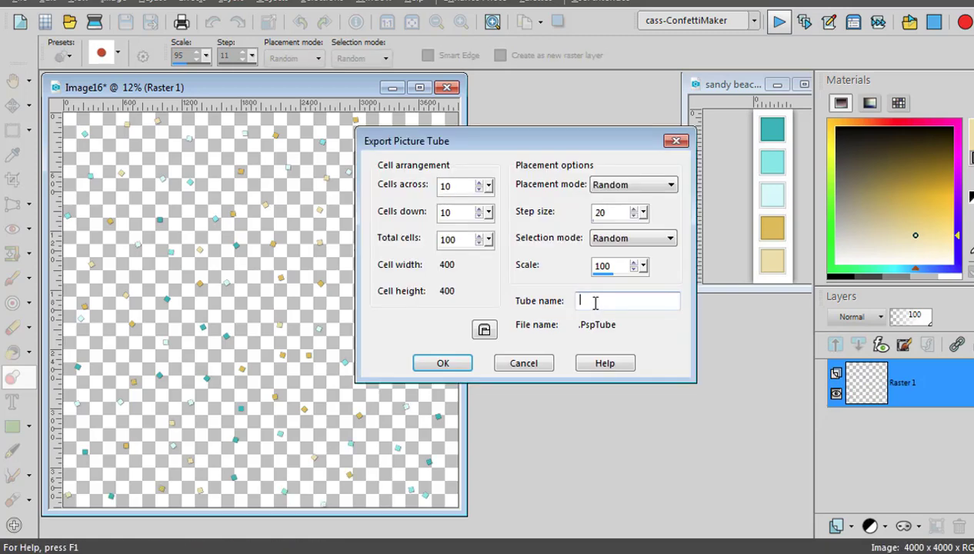
text(A)
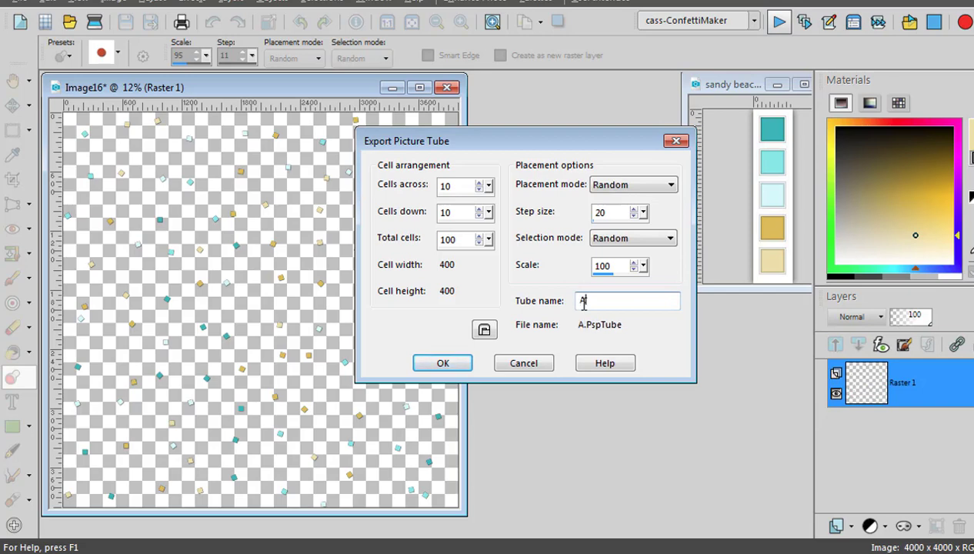
text(qua-Be)
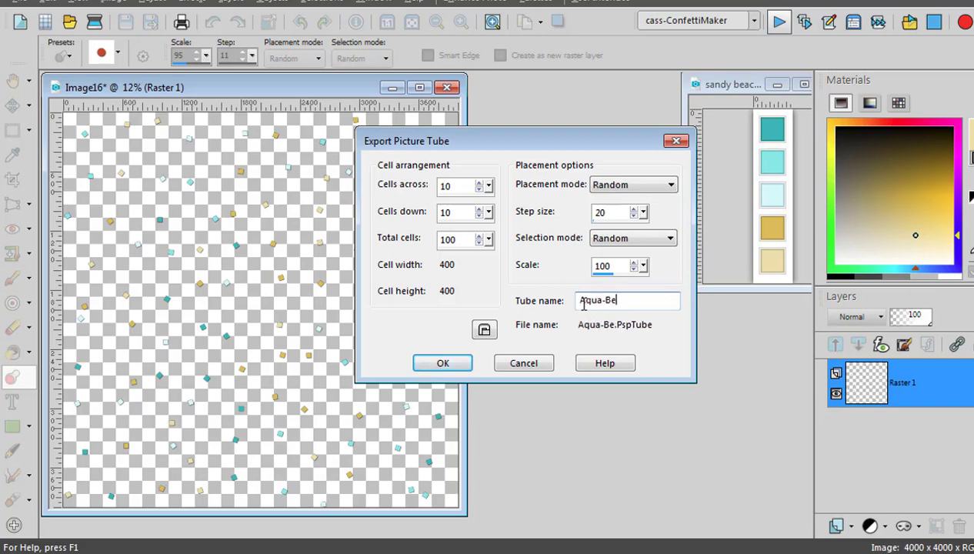
text(ige)
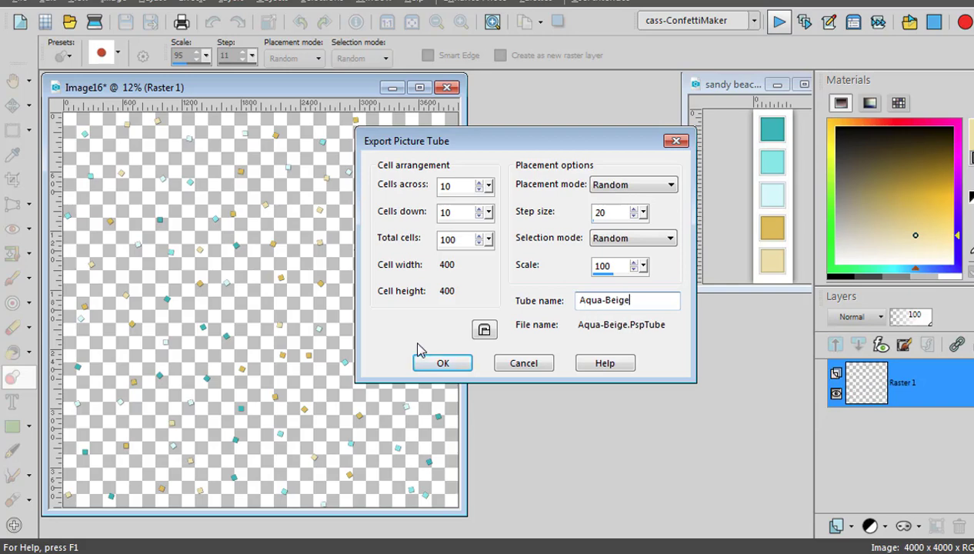
click(441, 364)
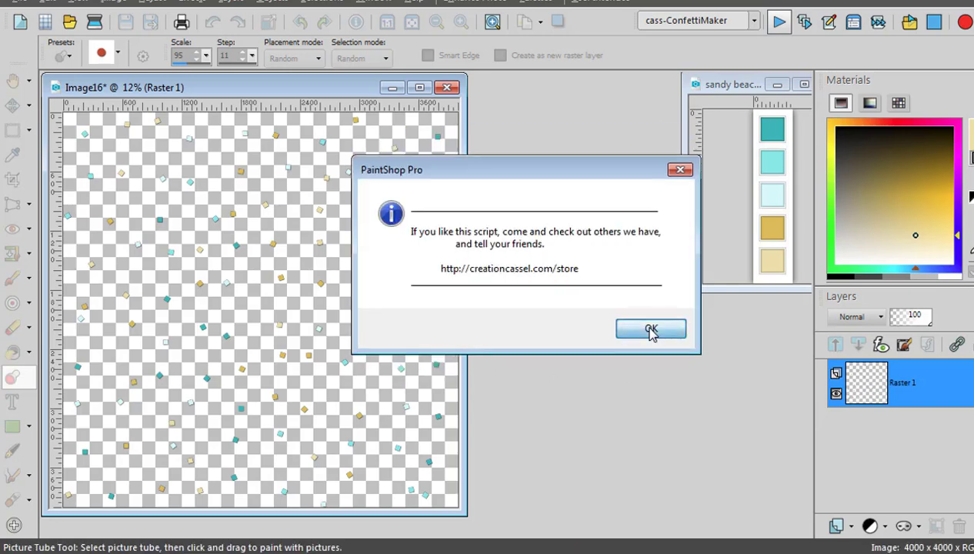
click(651, 330)
- Clear the generated confetti and paint a dense horizontal band across the upper canvas with the Aqua-Beige tube from the Confetti category
drag(336, 94, 364, 99)
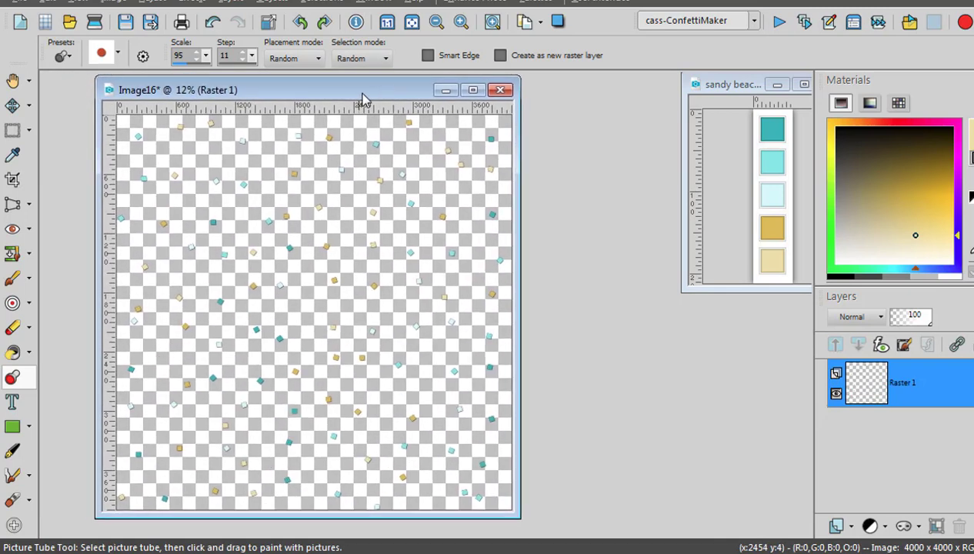
click(117, 63)
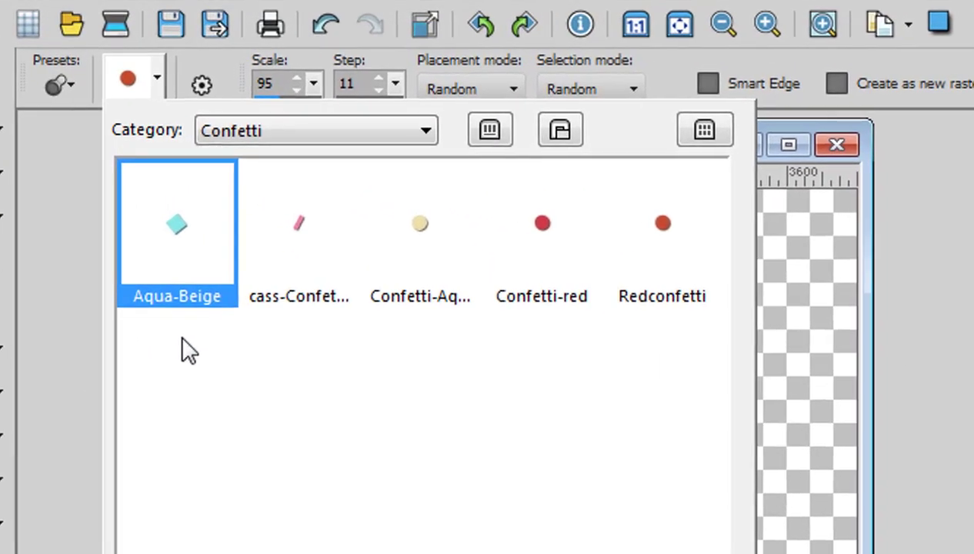
click(131, 136)
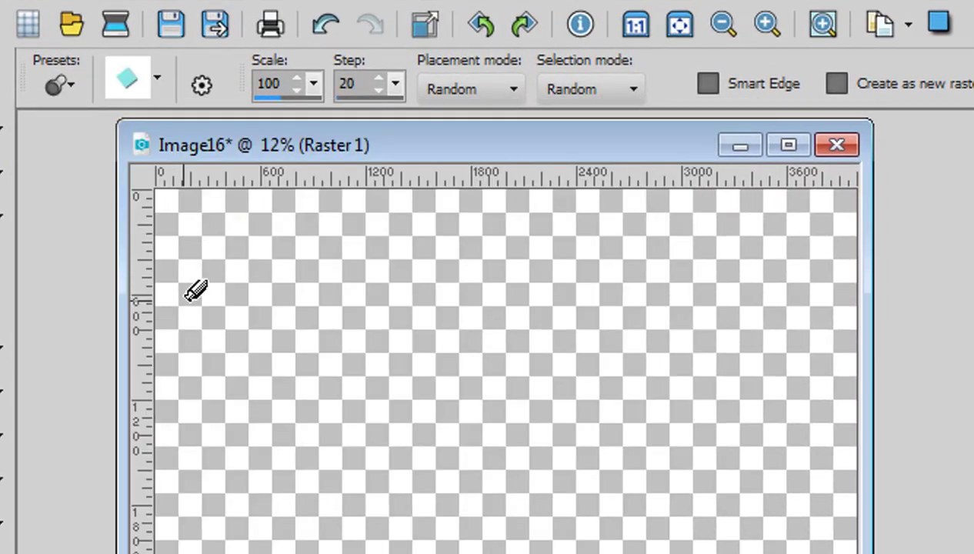
mouse_move(187, 293)
mouse_down()
mouse_move(186, 321)
mouse_move(327, 302)
mouse_move(426, 320)
mouse_move(805, 299)
mouse_up()
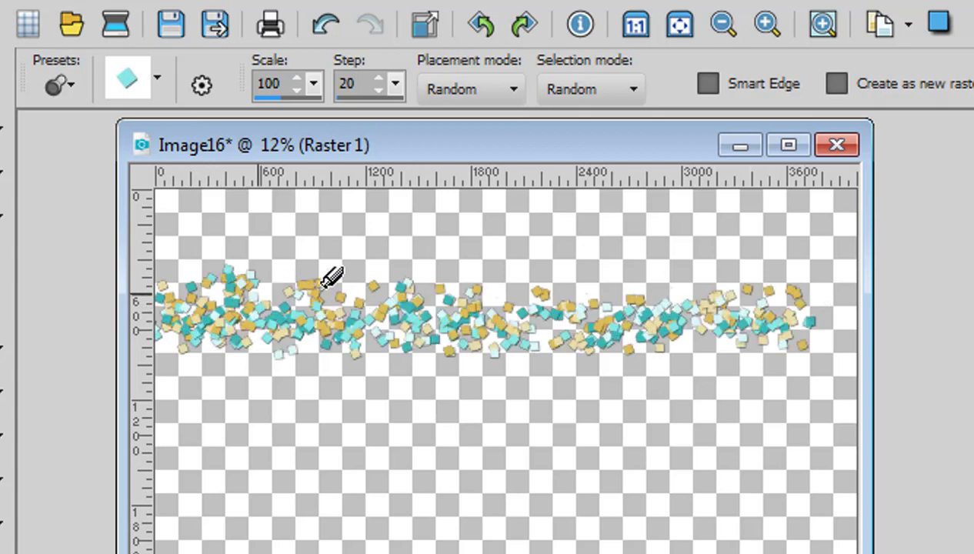
mouse_move(331, 279)
mouse_down()
mouse_move(811, 295)
mouse_move(813, 332)
mouse_move(197, 324)
mouse_up()
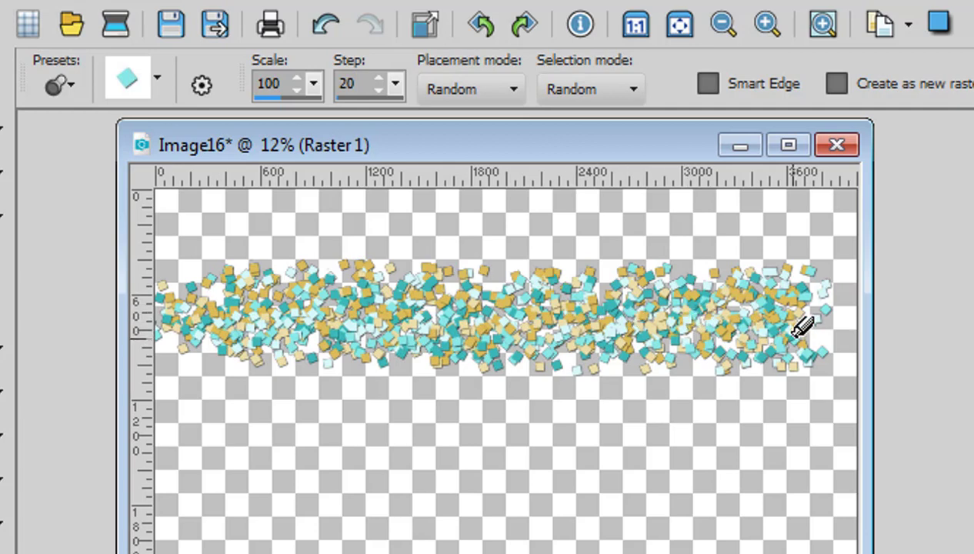
- Close the painted confetti image and rerun the cass-ConfettiMaker script with 6 colors
drag(657, 151, 619, 155)
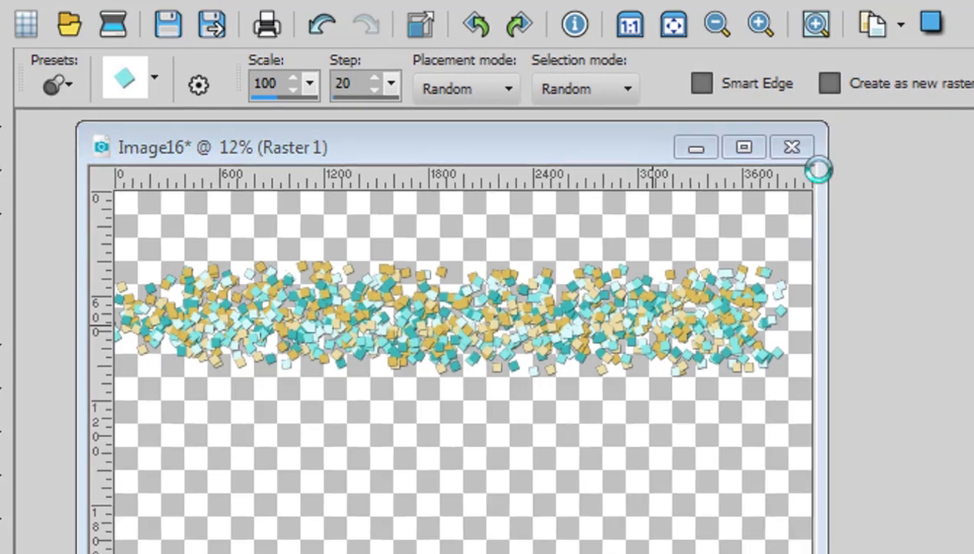
click(802, 154)
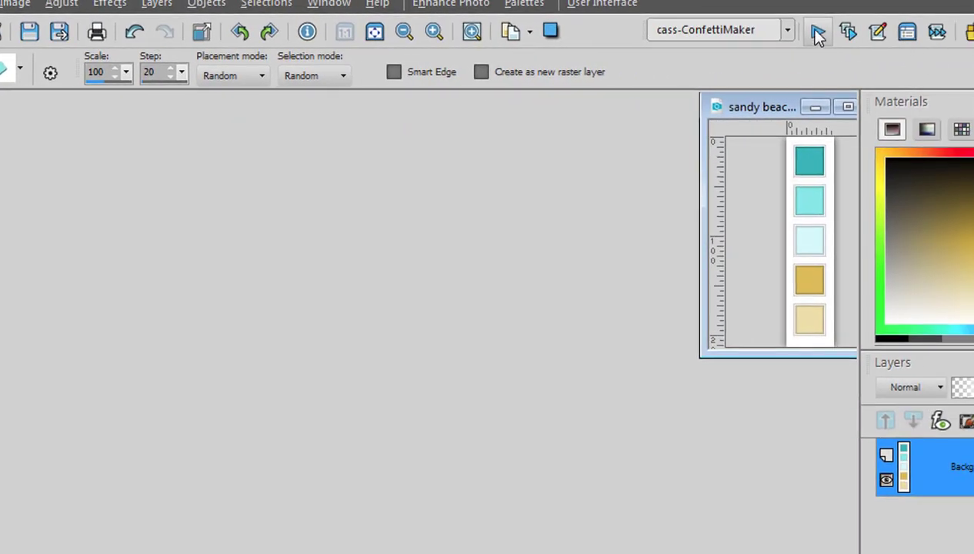
click(818, 31)
click(539, 409)
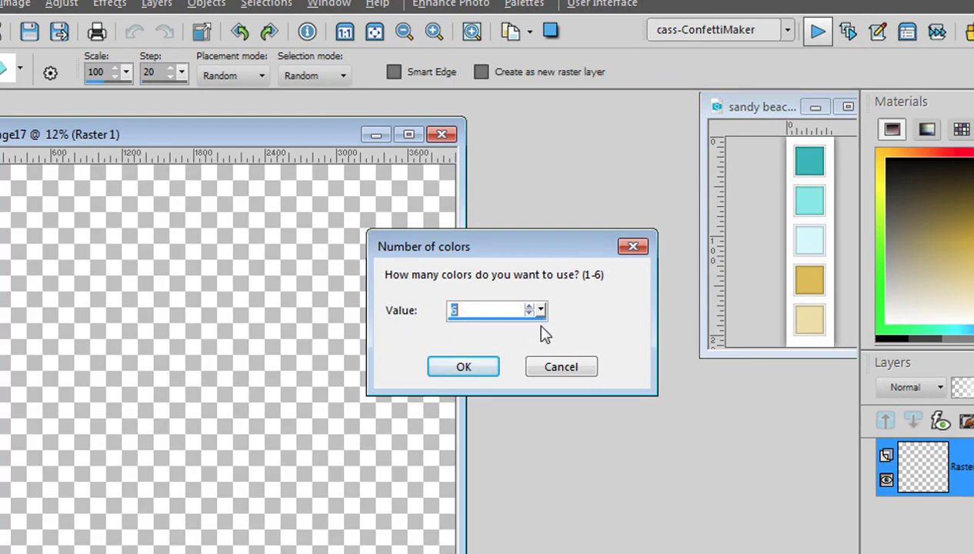
click(475, 367)
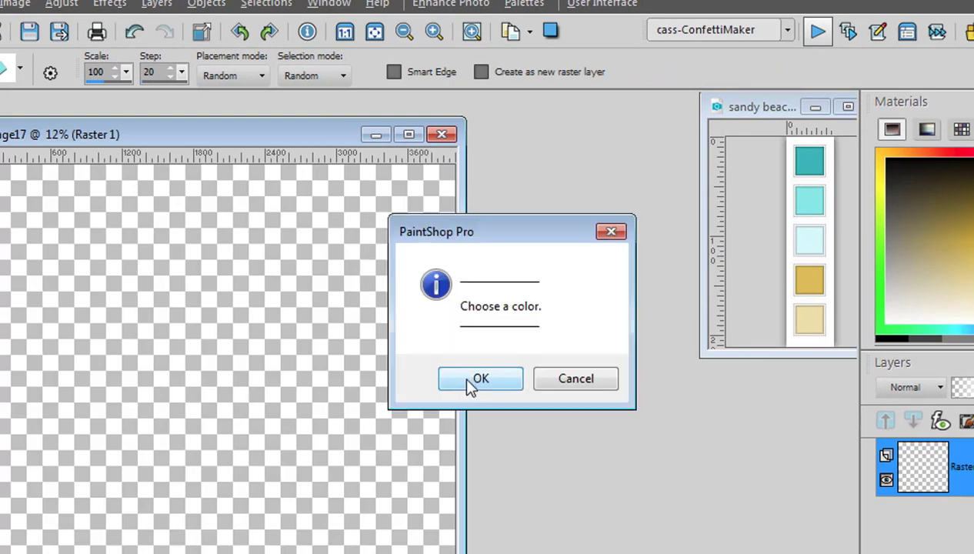
- Set the first confetti color to purple #9466d8
click(482, 382)
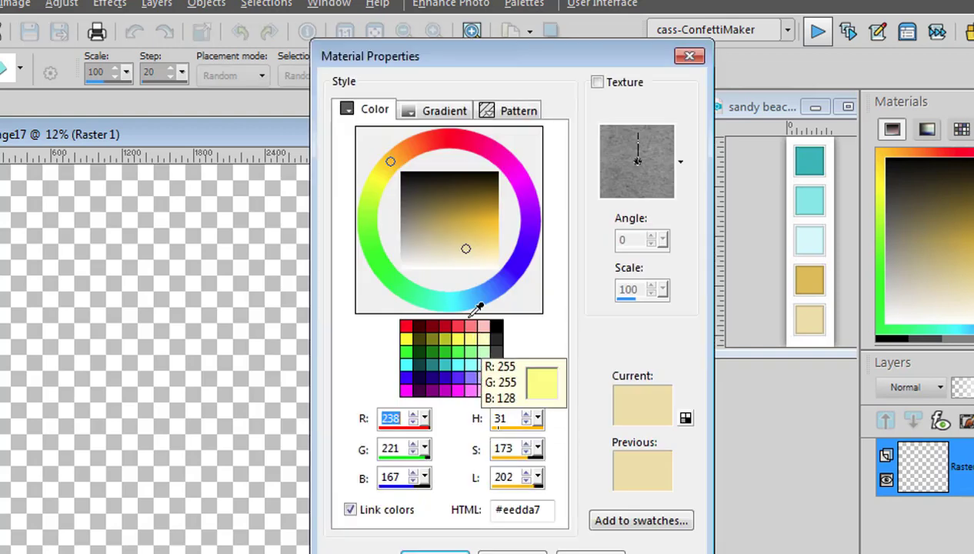
click(533, 222)
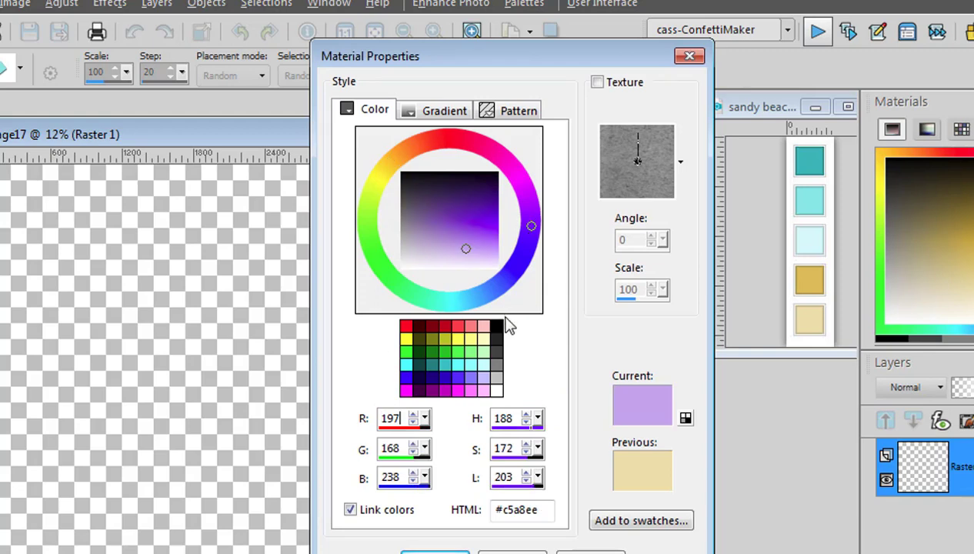
click(458, 231)
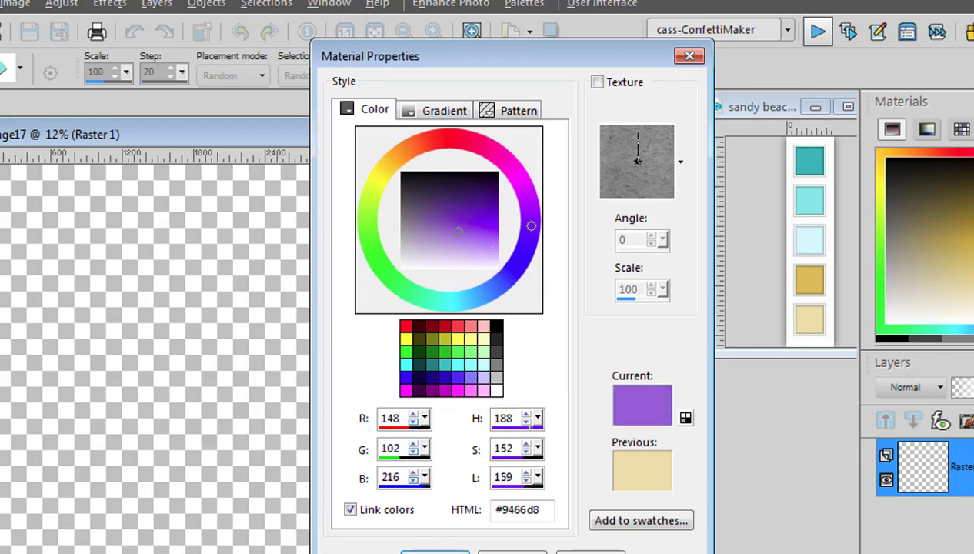
click(435, 548)
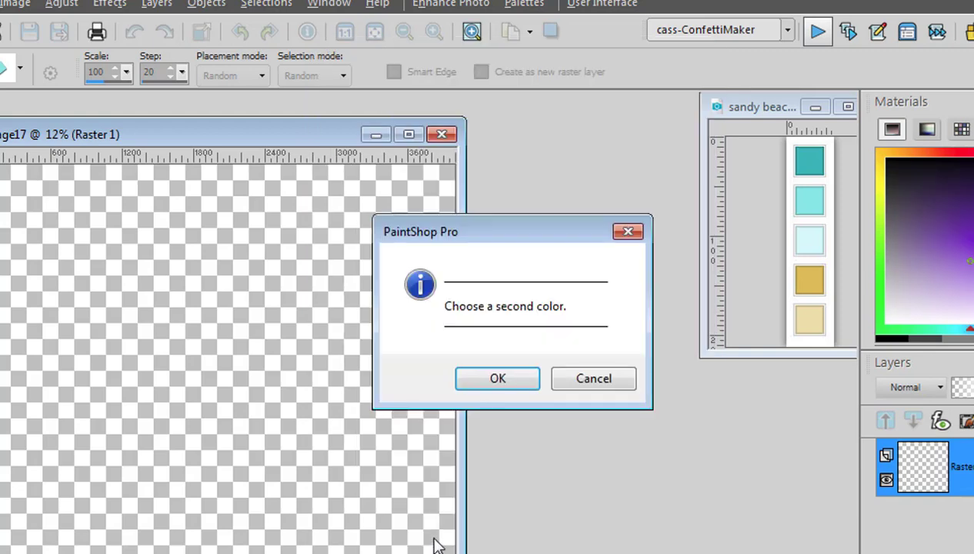
- Keep the same purple #9466d8 for the second through fifth confetti colors
click(505, 385)
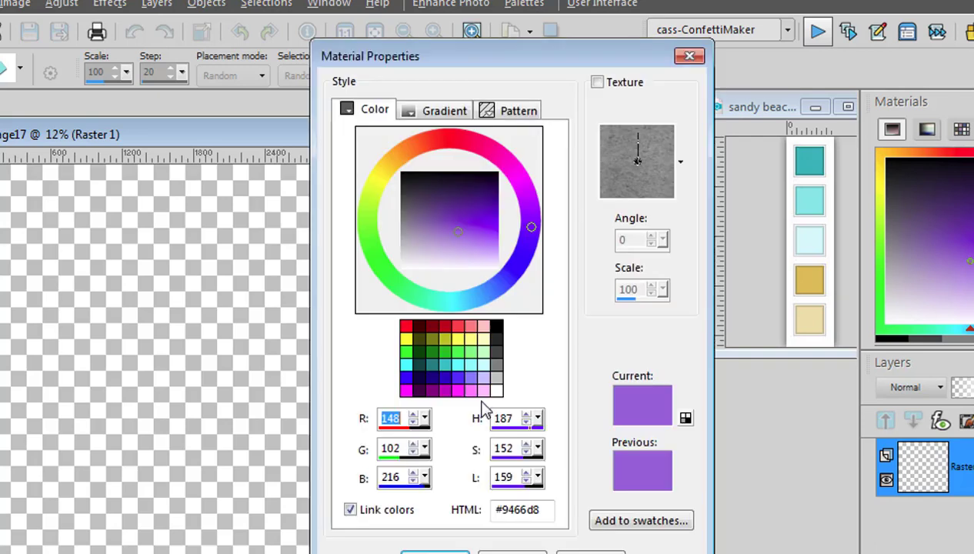
click(435, 549)
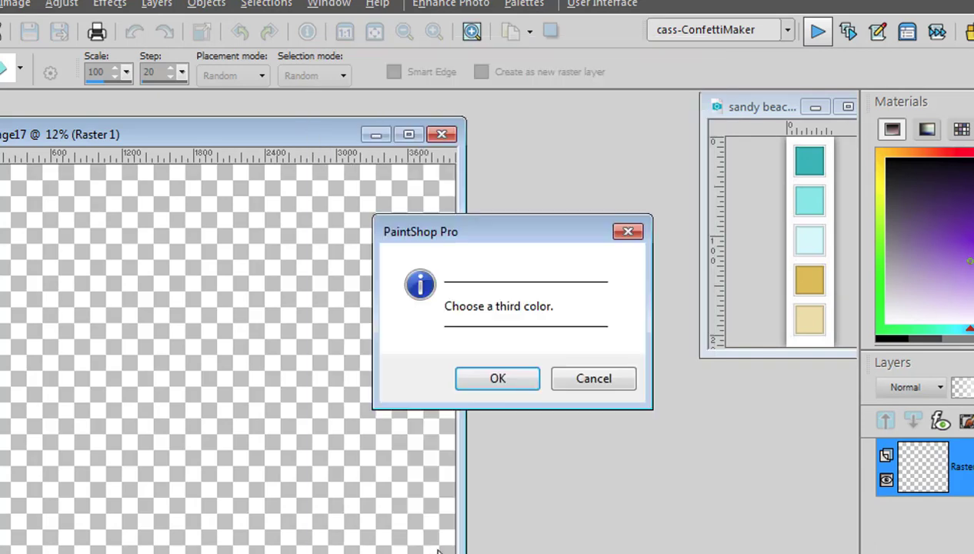
click(499, 381)
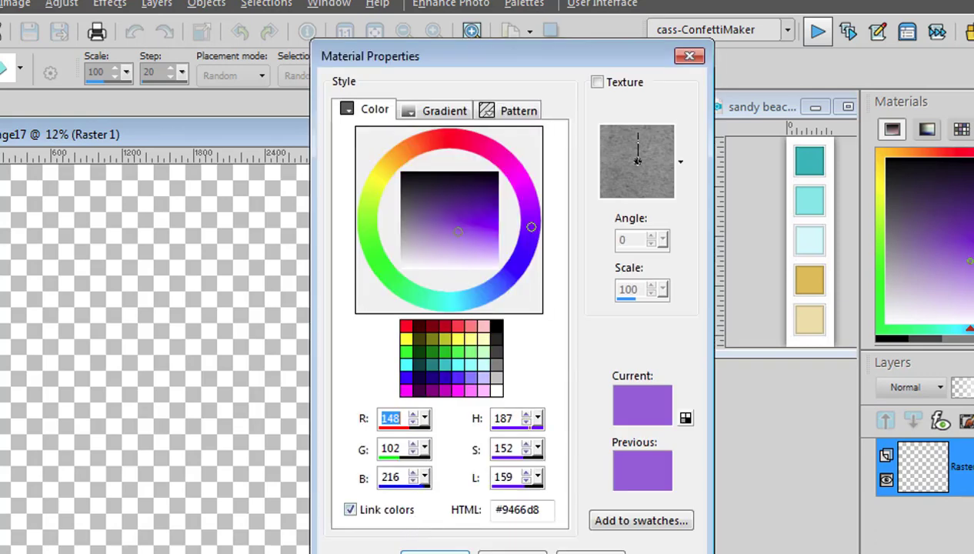
click(436, 550)
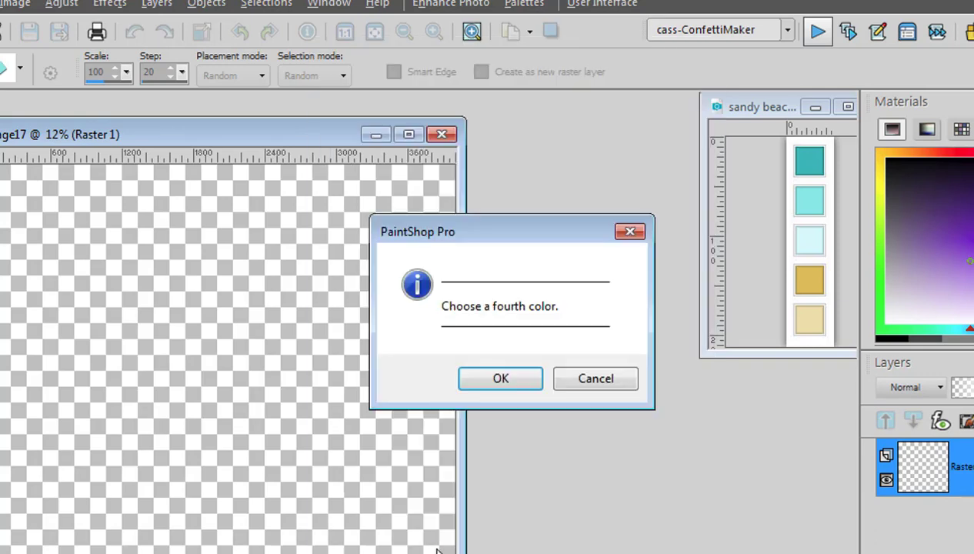
click(500, 381)
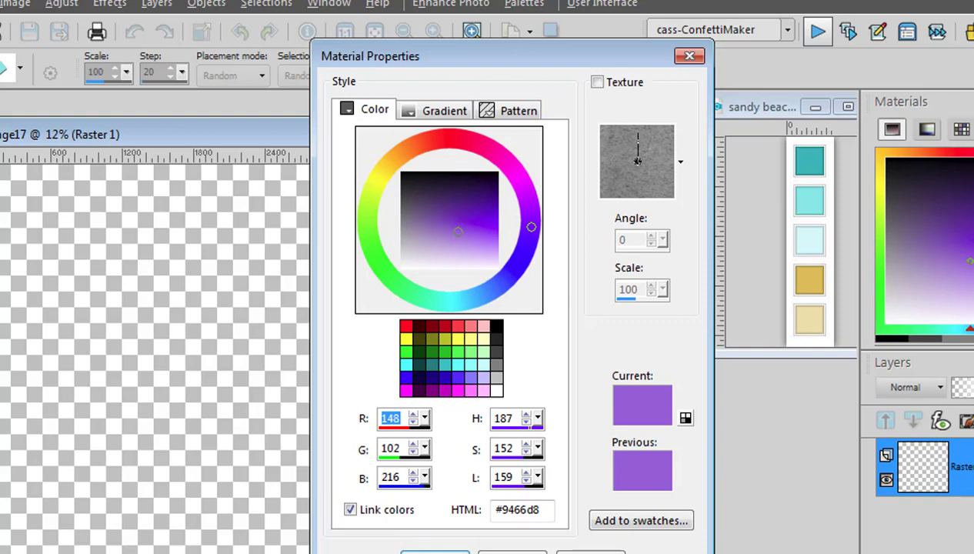
click(435, 549)
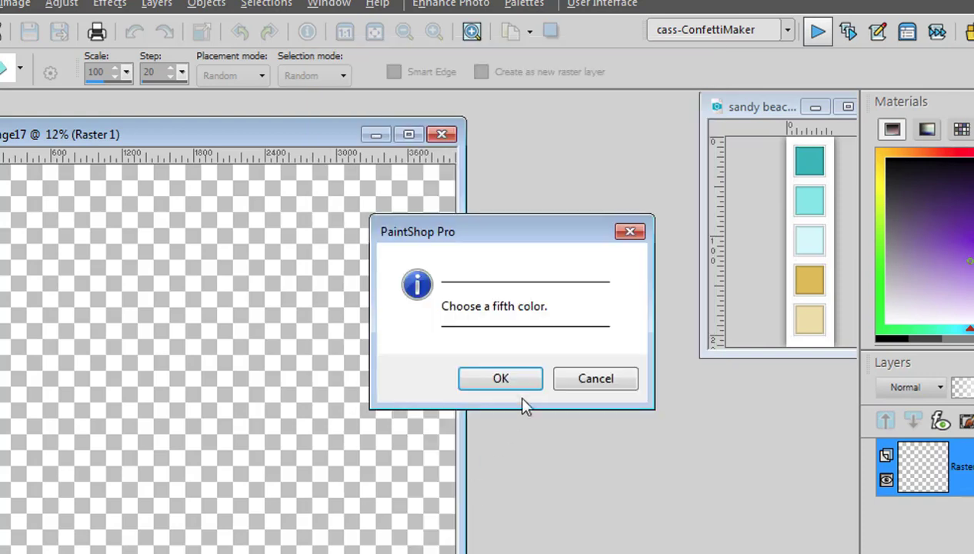
click(505, 381)
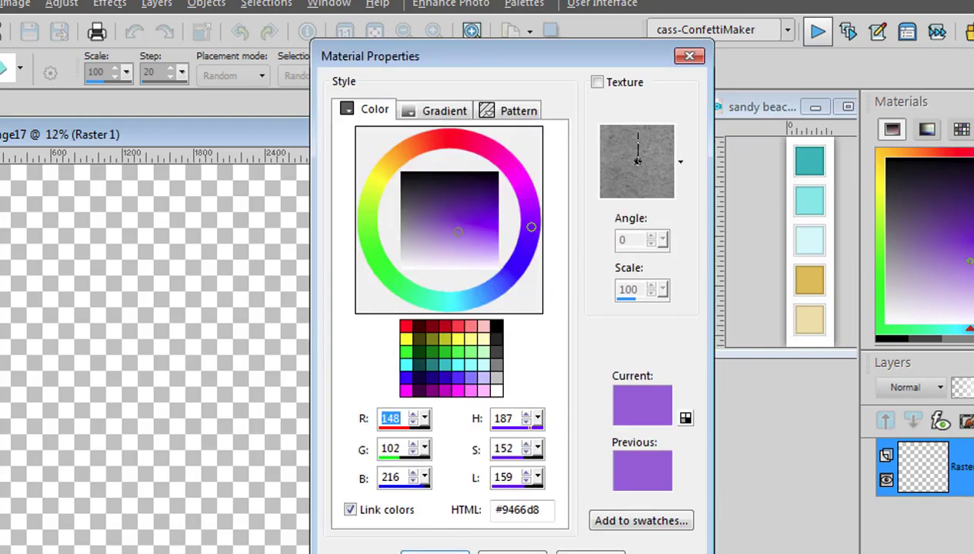
click(435, 550)
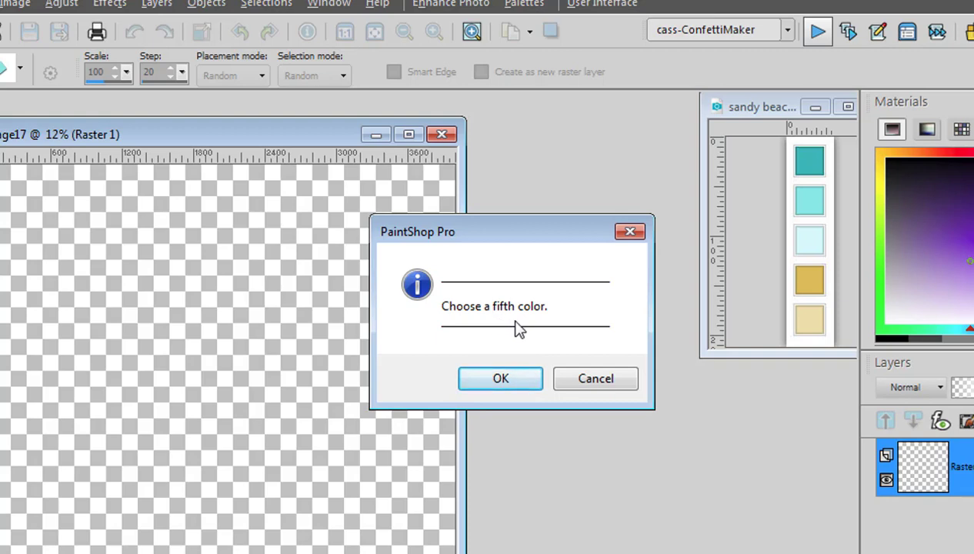
- Set the last confetti color to light pink #fec2f2
click(501, 379)
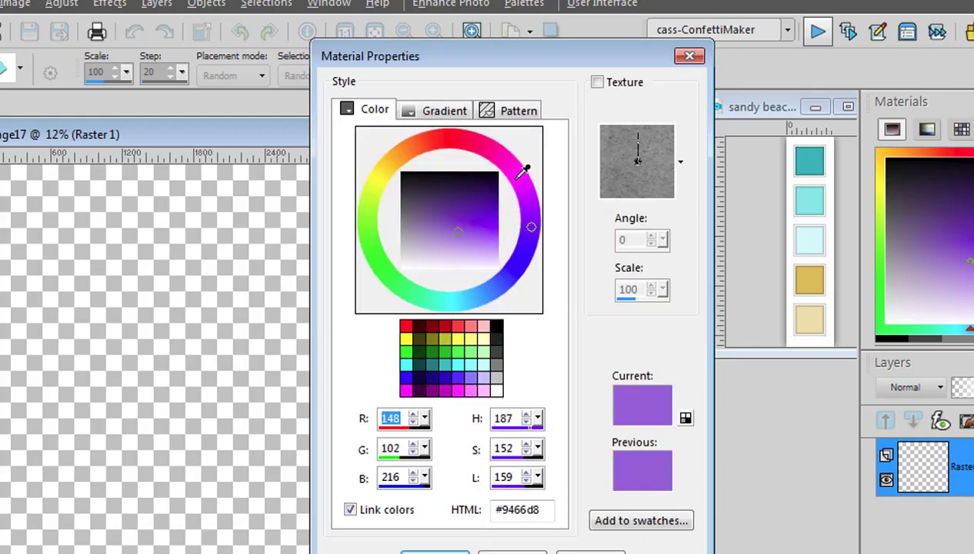
click(513, 157)
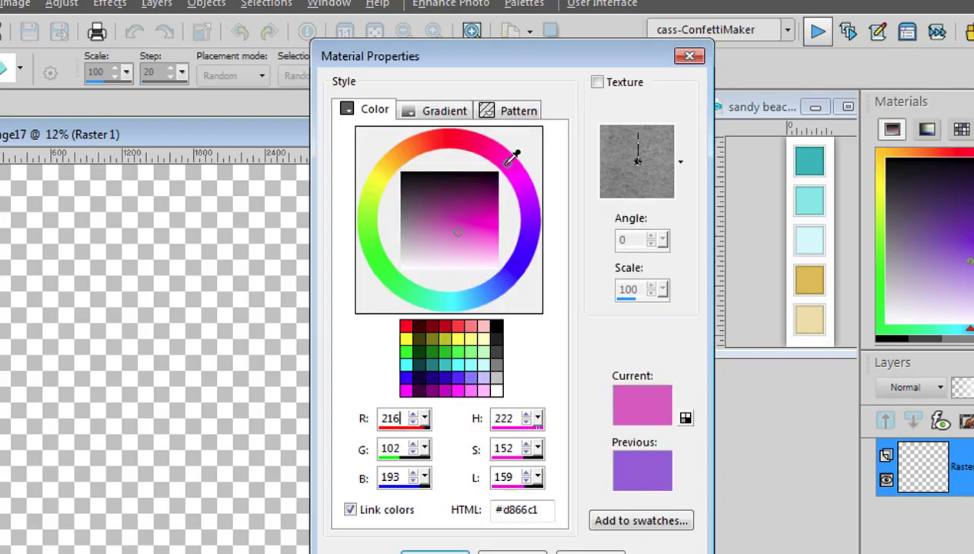
drag(485, 252, 495, 257)
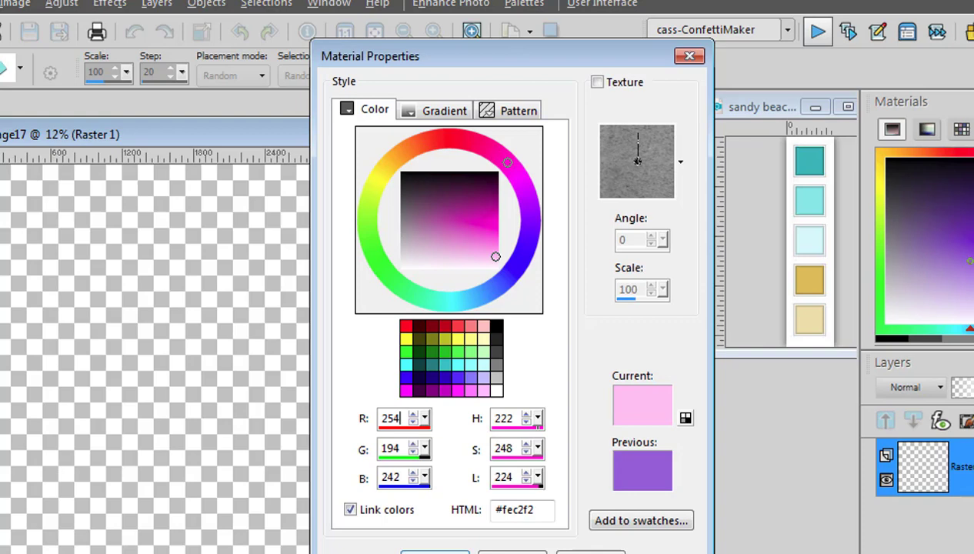
click(434, 552)
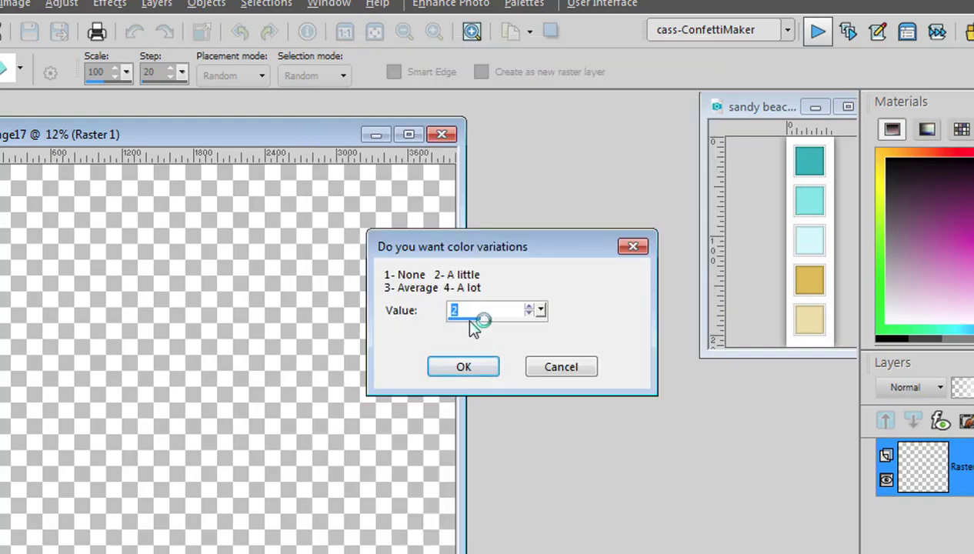
- Generate the purple and pink confetti with color variations set to 1 (None) and shape 1 (Circle)
text(1)
click(464, 368)
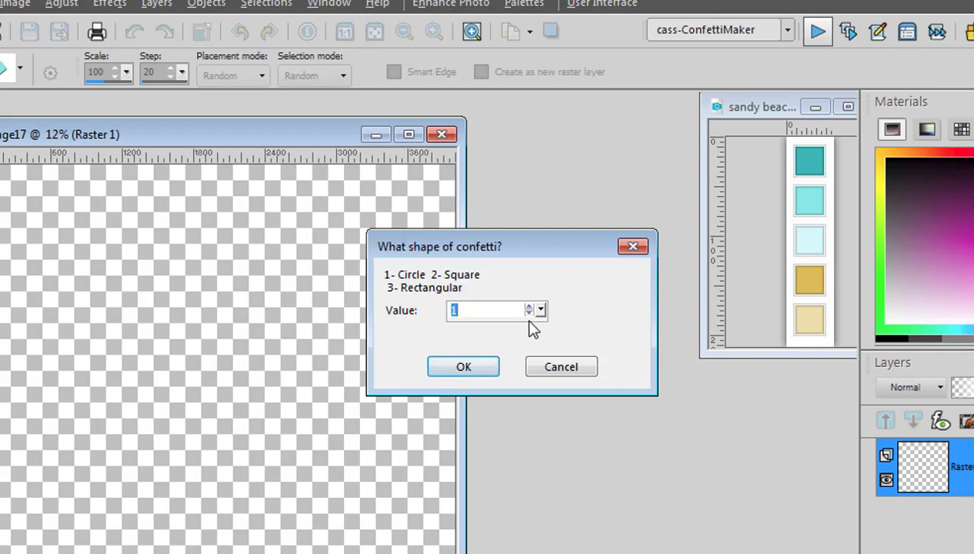
click(463, 368)
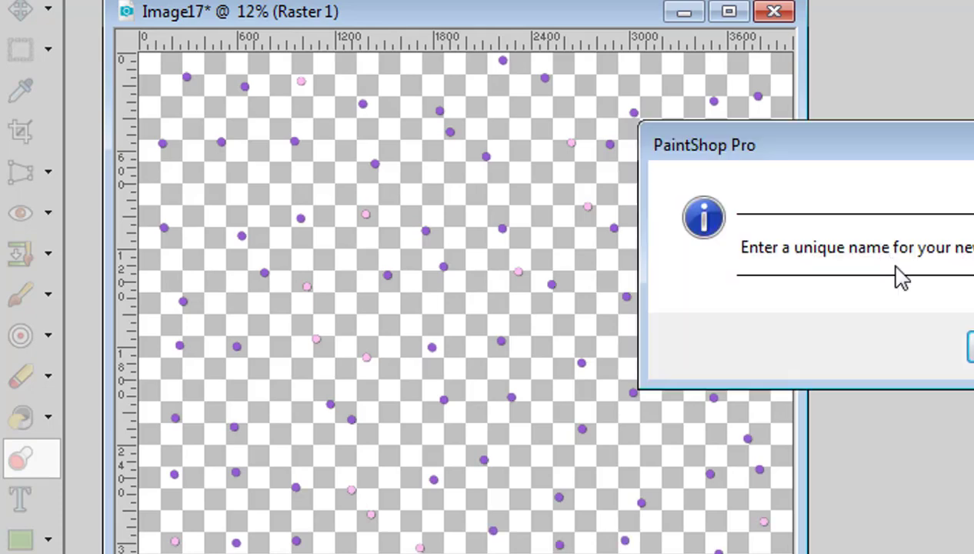
- Export the generated purple and pink confetti as a picture tube named Purple
key(Return)
click(965, 333)
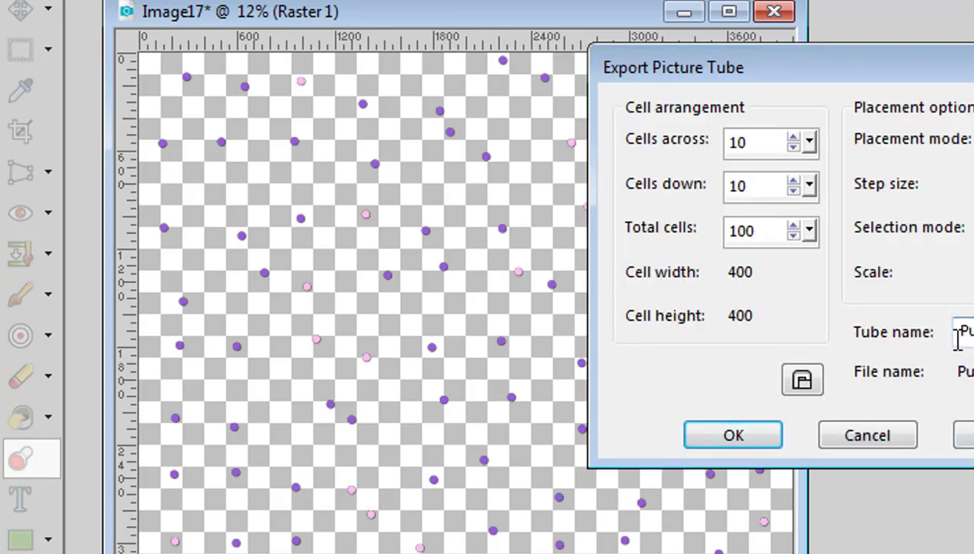
click(737, 429)
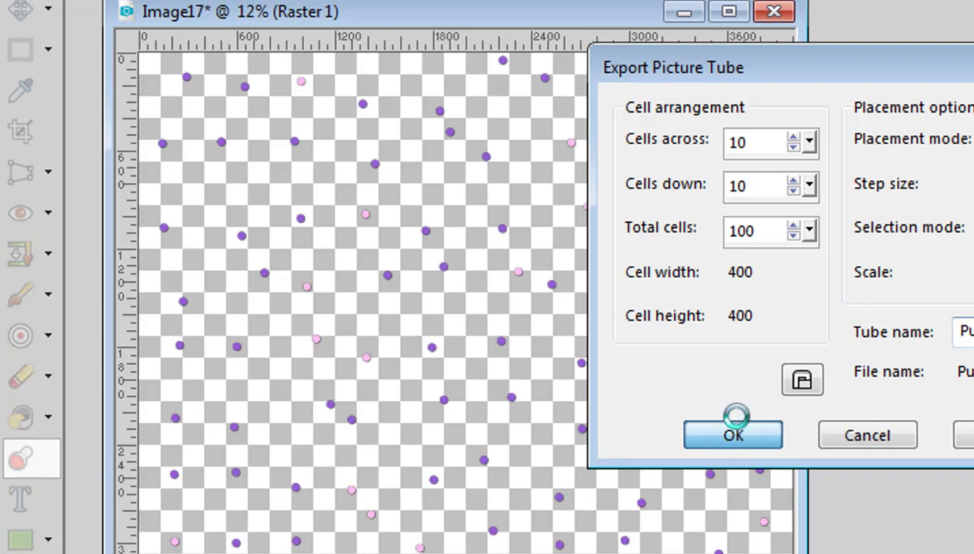
key(Return)
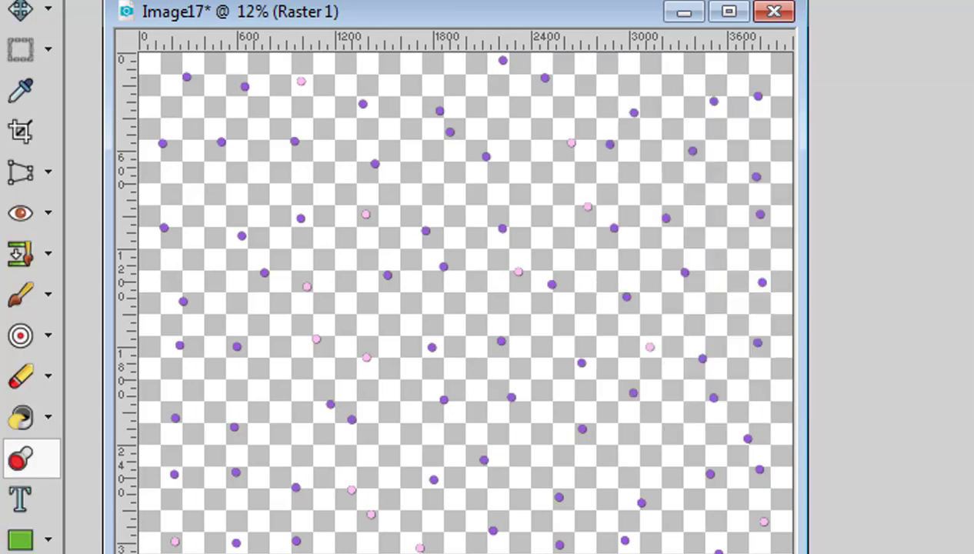
- Clear the generated confetti and paint a dense horizontal band across the middle of the canvas with the Purple tube
key(Delete)
click(248, 1)
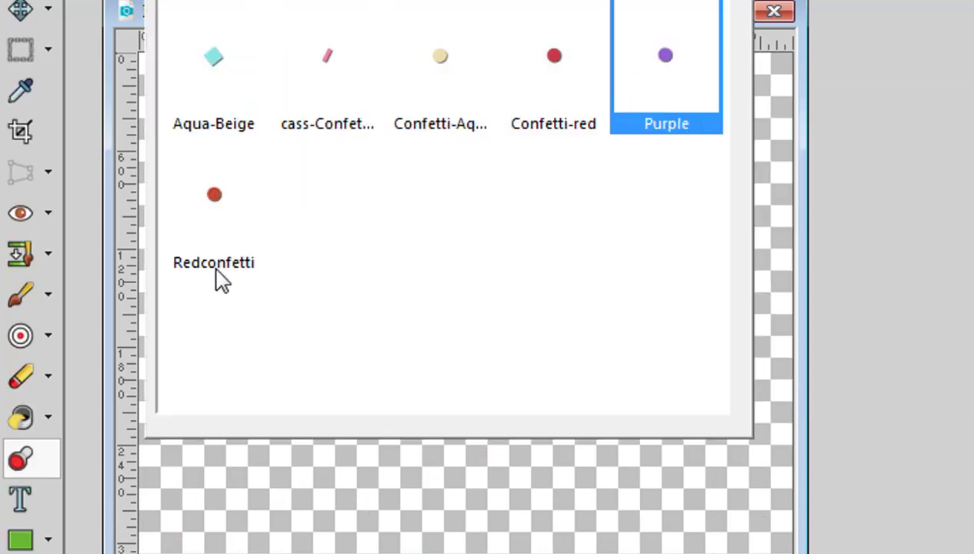
key(Escape)
mouse_move(153, 299)
mouse_down()
mouse_move(164, 327)
mouse_move(279, 338)
mouse_move(362, 331)
mouse_move(395, 355)
mouse_move(641, 291)
mouse_move(684, 326)
mouse_move(769, 322)
mouse_move(517, 350)
mouse_move(228, 344)
mouse_move(247, 359)
mouse_move(738, 358)
mouse_up()
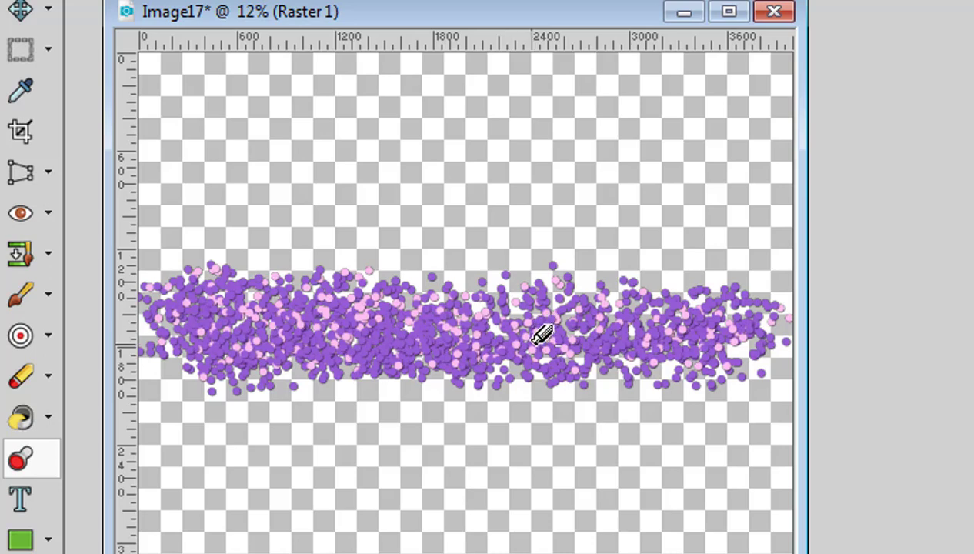
- Close the painted purple confetti image, rerun the cass-ConfettiMaker script and confirm the number of colors
click(774, 11)
click(875, 335)
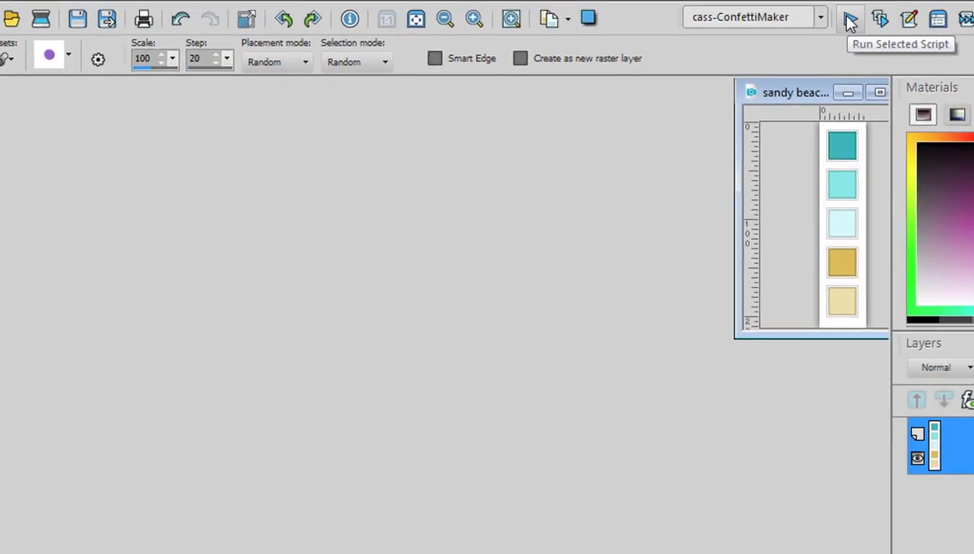
click(850, 21)
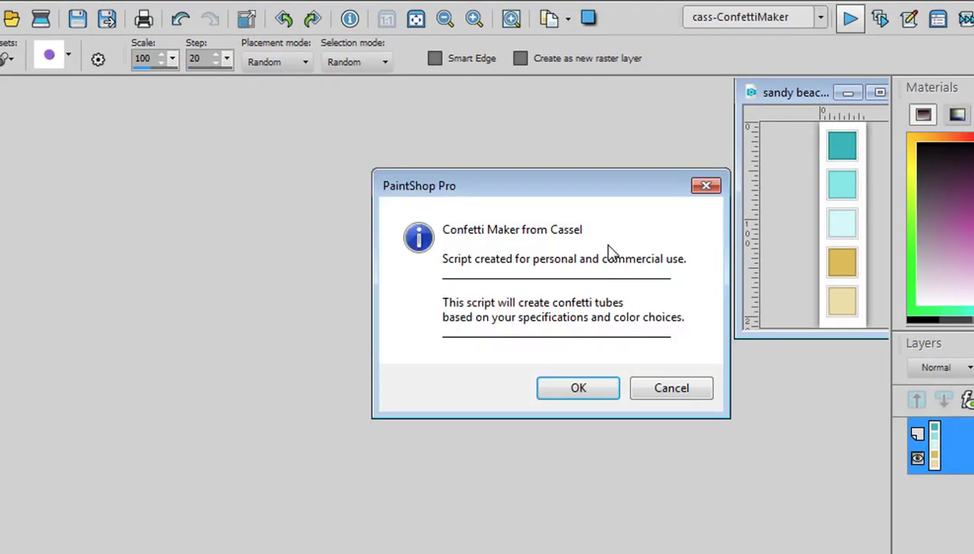
click(581, 395)
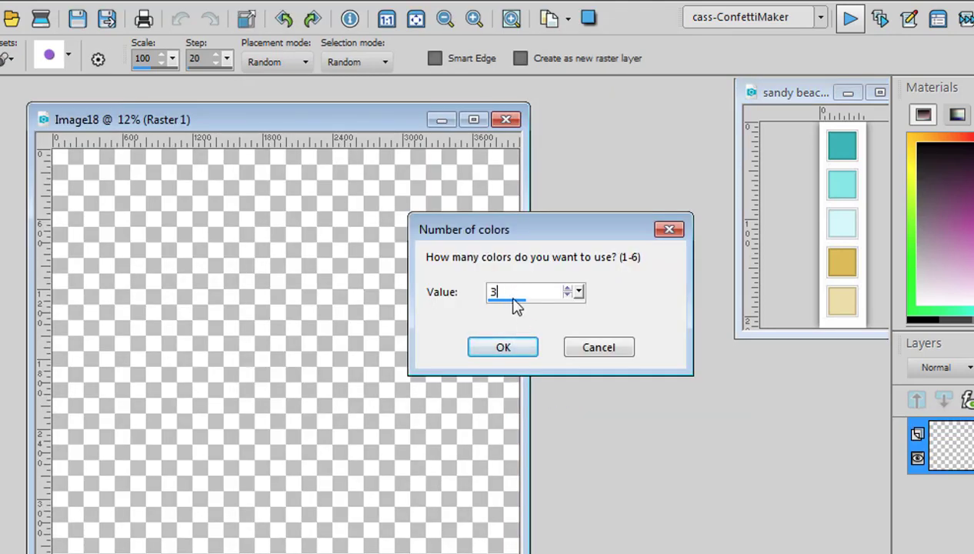
click(503, 348)
- Use the linear rainbow gradient at angle 0 with 0 repeats as the confetti color
click(526, 359)
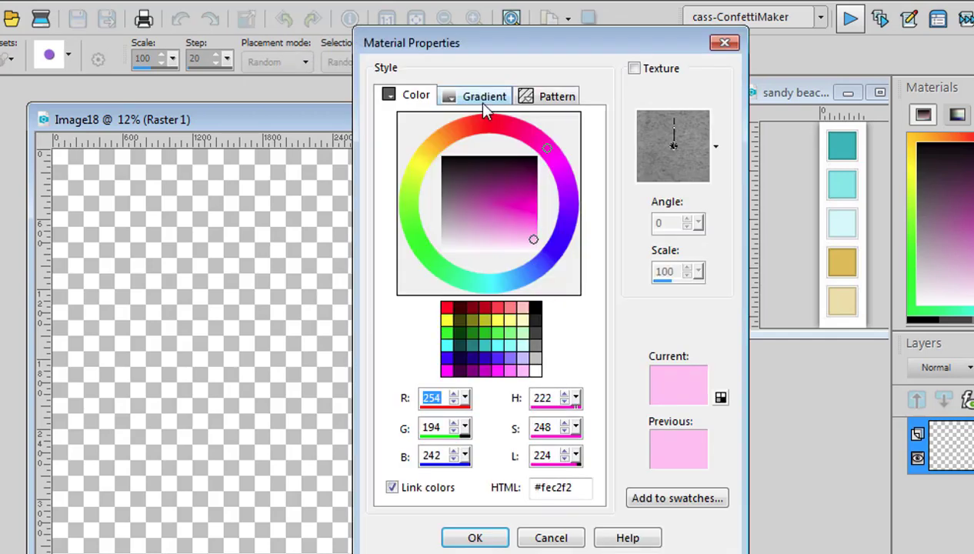
click(485, 102)
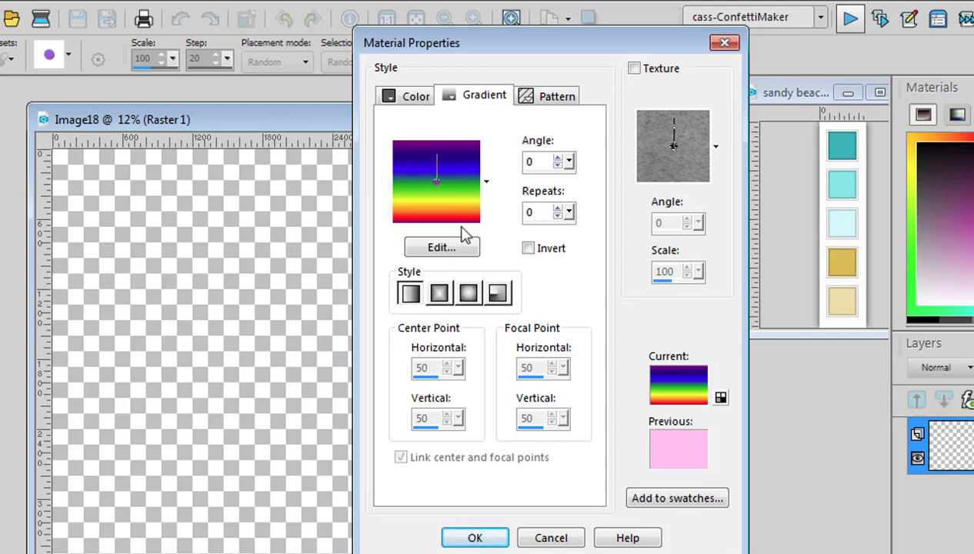
click(478, 541)
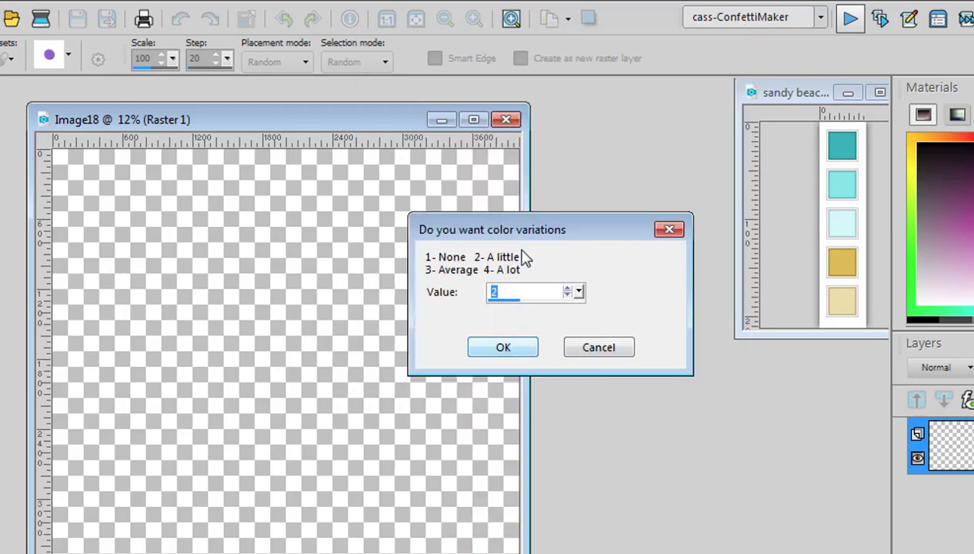
- Generate the rainbow confetti with color variations kept at 2 (A little) and the Rectangular shape
click(514, 351)
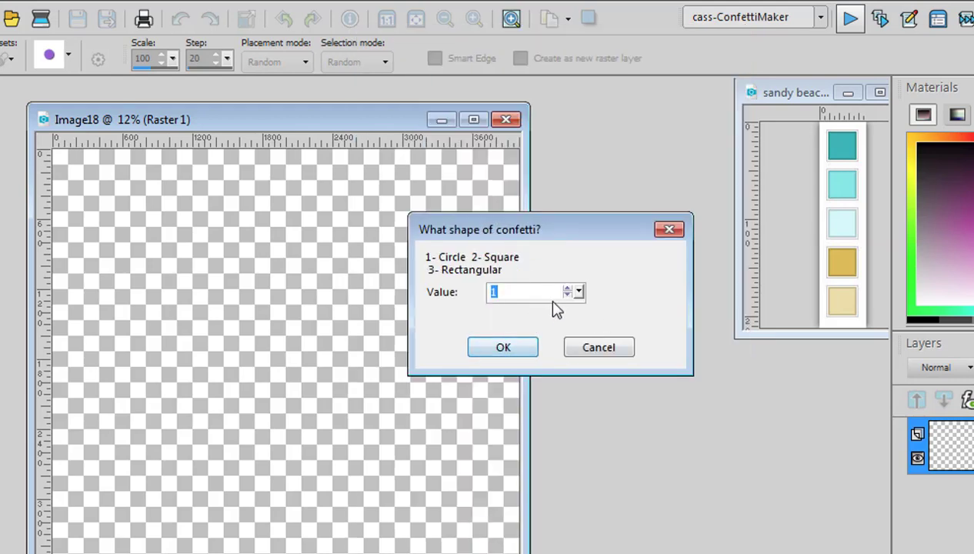
text(2)
click(513, 348)
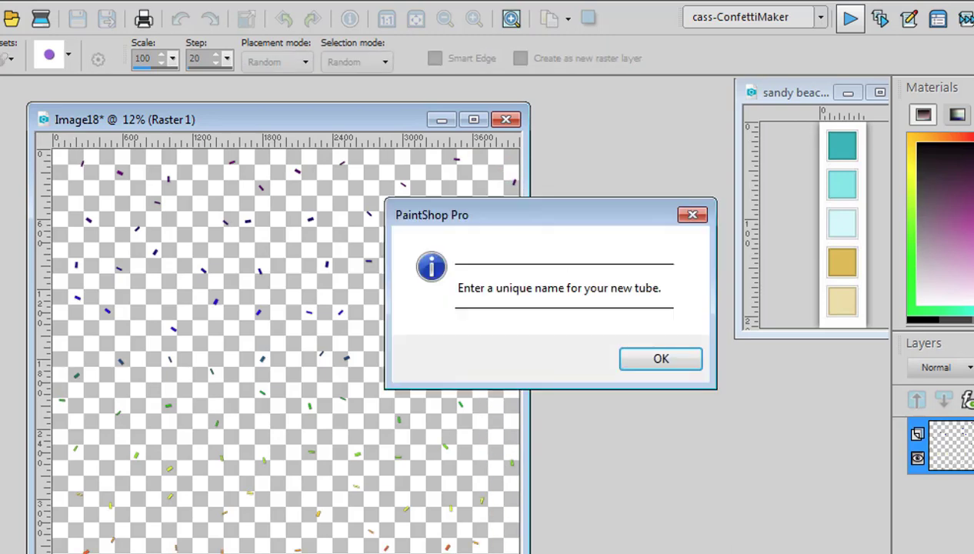
- Export the generated rainbow confetti as a picture tube named Rainbow, keeping the 10 by 10 cell arrangement
click(661, 361)
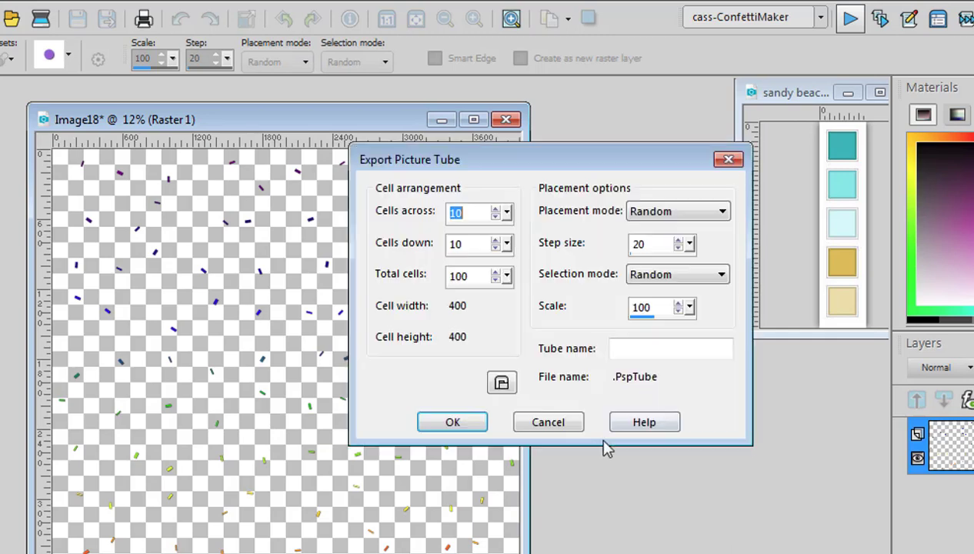
click(629, 350)
text(Rainbo)
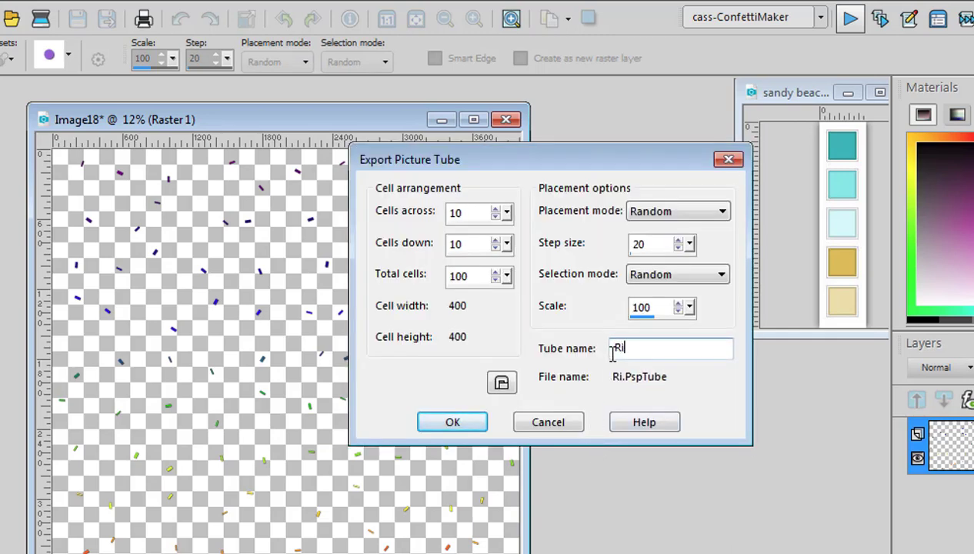
text(w)
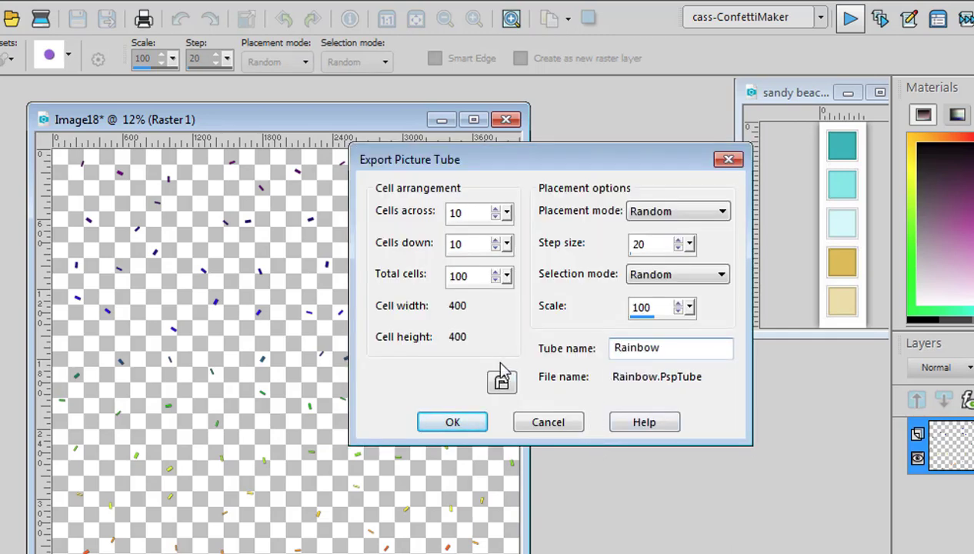
click(462, 433)
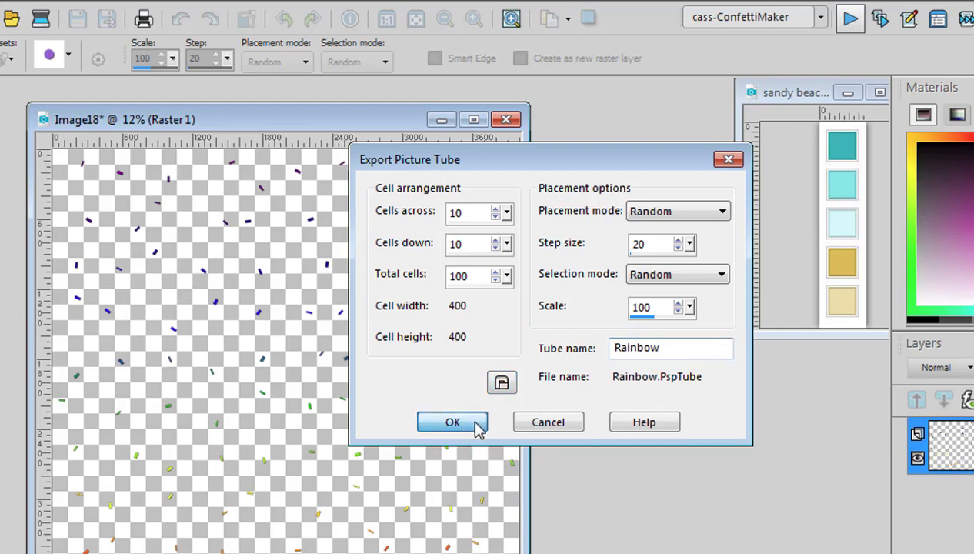
click(477, 428)
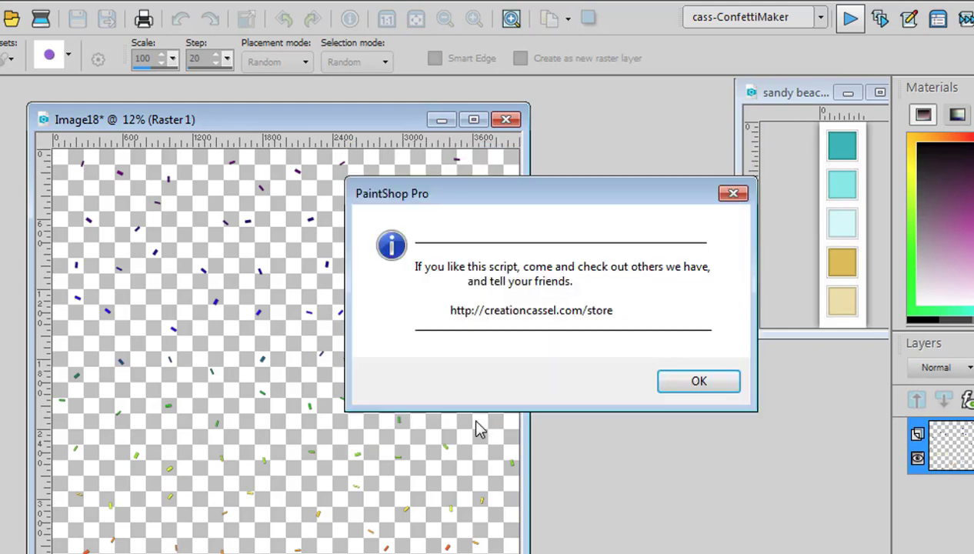
click(674, 386)
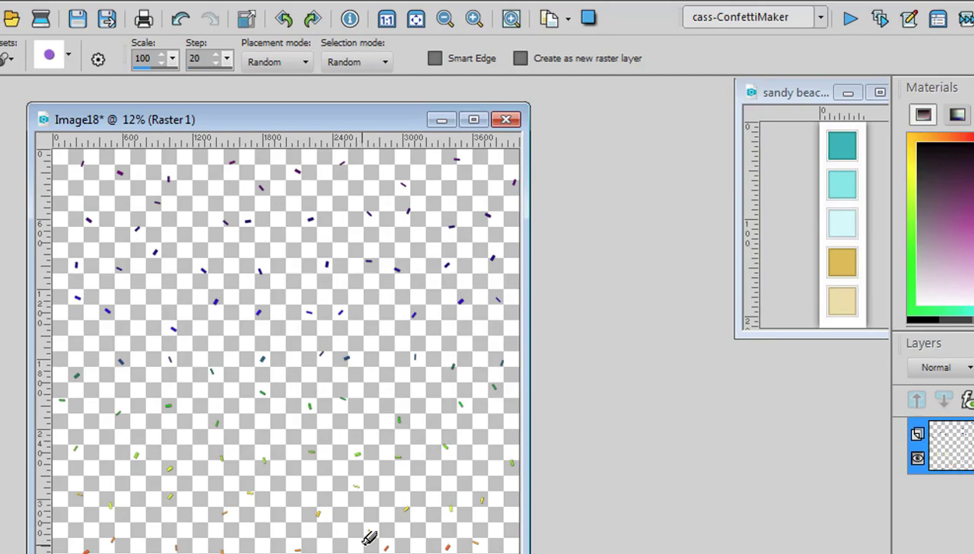
- Clear the generated confetti and paint a horizontal band across the canvas with the Rainbow tube from the Confetti category
key(ctrl+z)
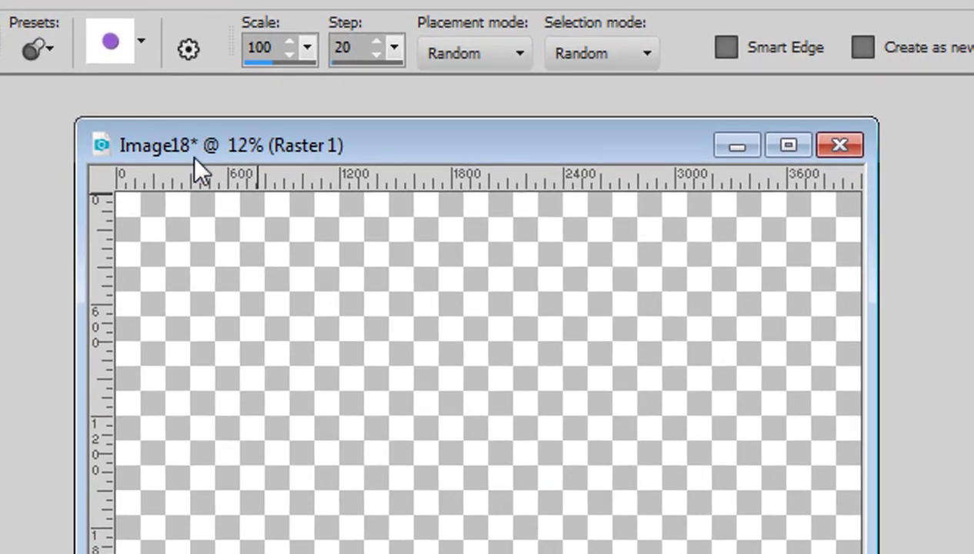
click(140, 41)
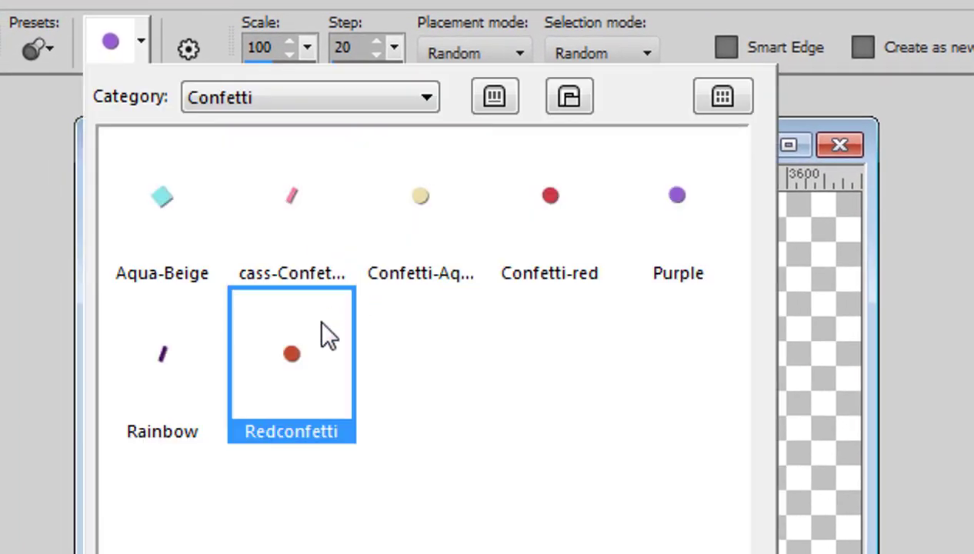
click(193, 363)
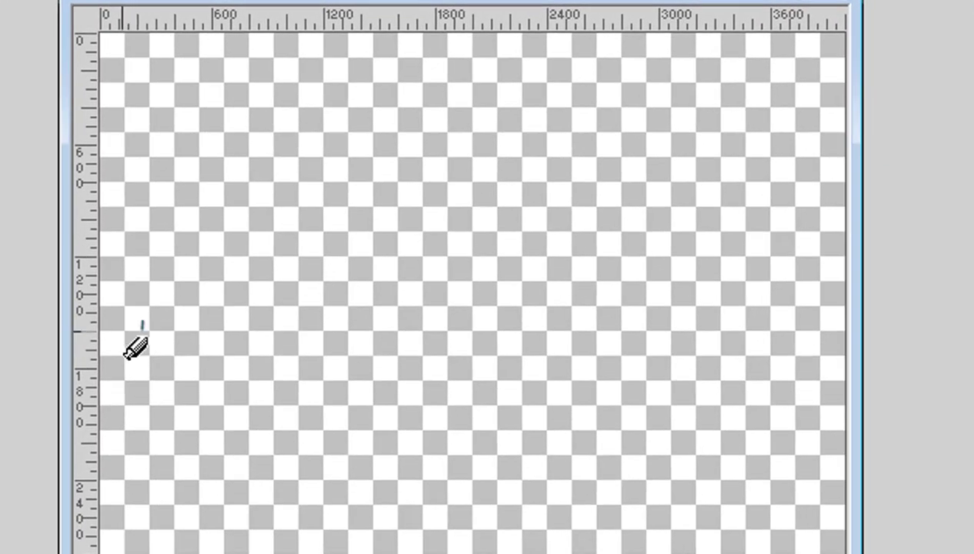
drag(141, 517, 210, 458)
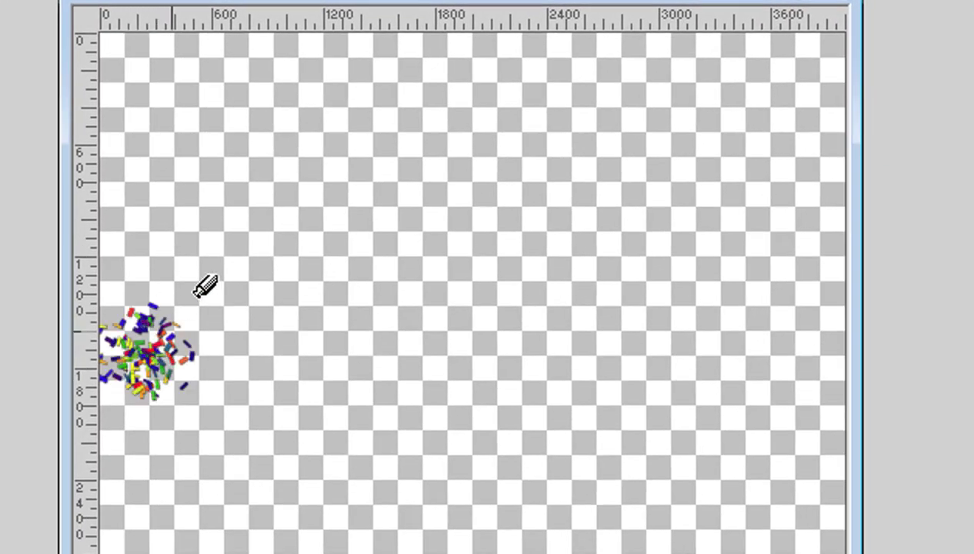
mouse_move(205, 287)
mouse_down()
mouse_move(226, 318)
mouse_move(273, 306)
mouse_move(310, 326)
mouse_move(362, 311)
mouse_move(394, 337)
mouse_move(450, 320)
mouse_move(497, 332)
mouse_move(548, 319)
mouse_move(602, 320)
mouse_move(703, 373)
mouse_move(771, 367)
mouse_move(829, 364)
mouse_up()
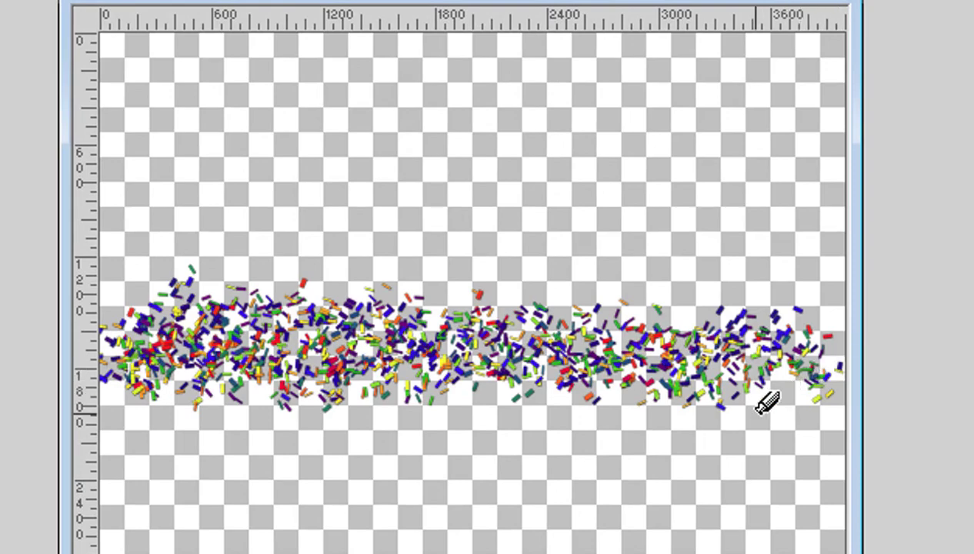
scroll(722, 469, up, 4)
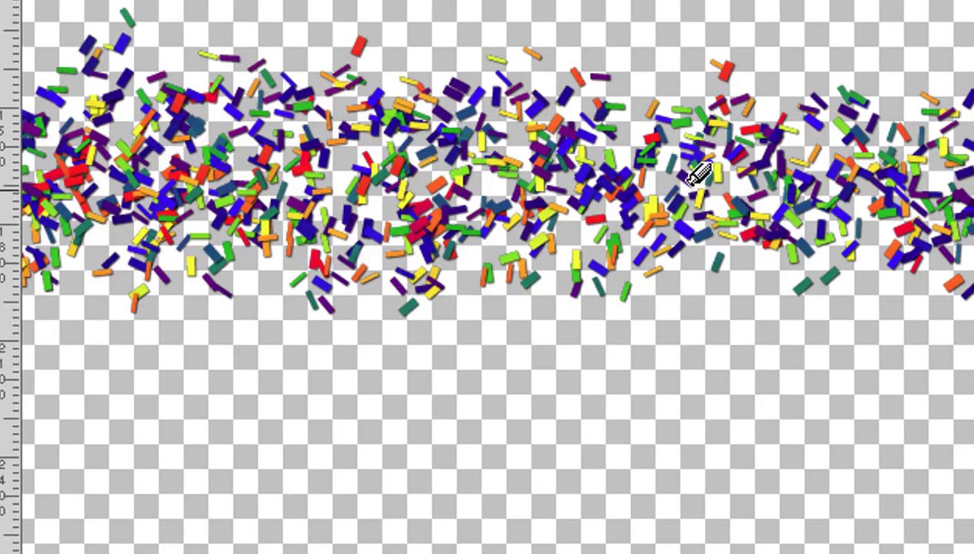
scroll(488, 277, up, 4)
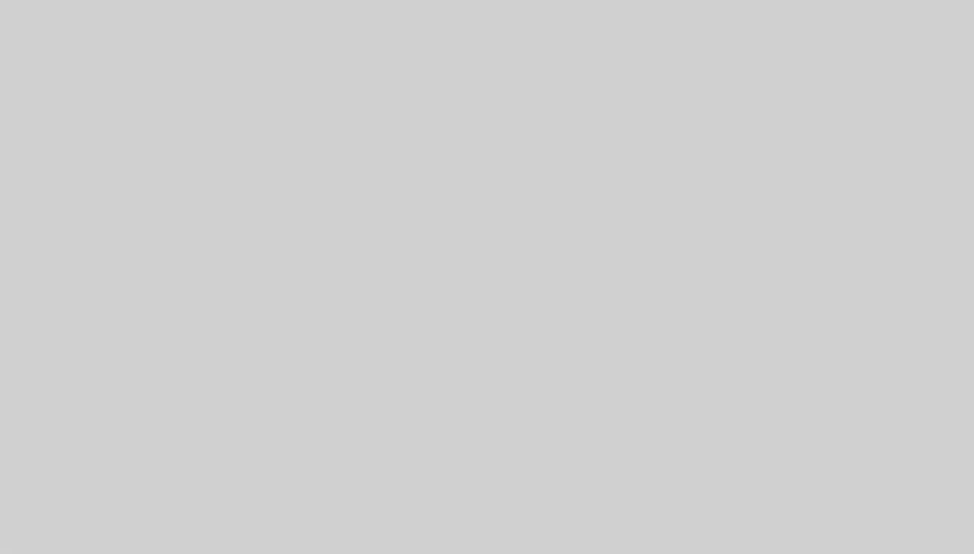
- Use the linear mqc-golden gradient at angle 0 with 0 repeats as the color for a new confetti set
click(944, 419)
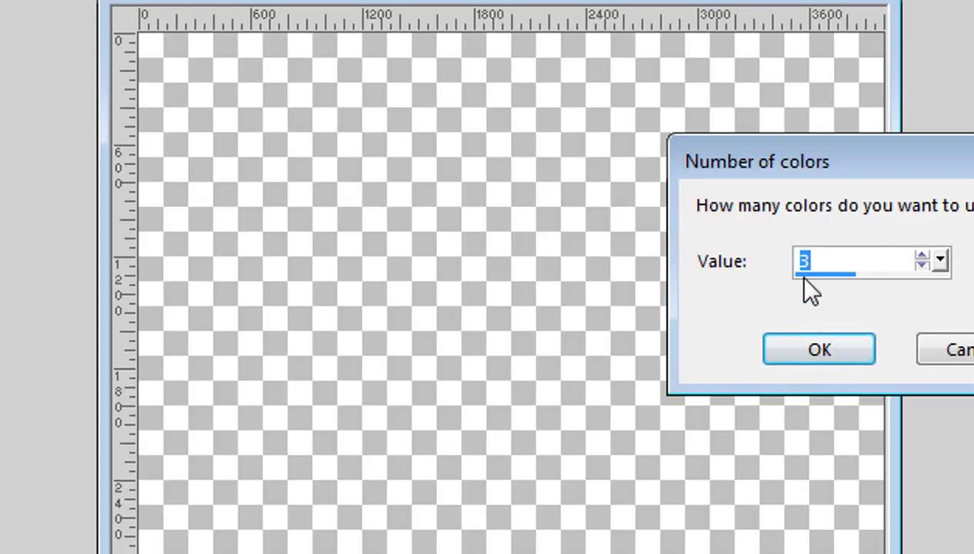
click(812, 352)
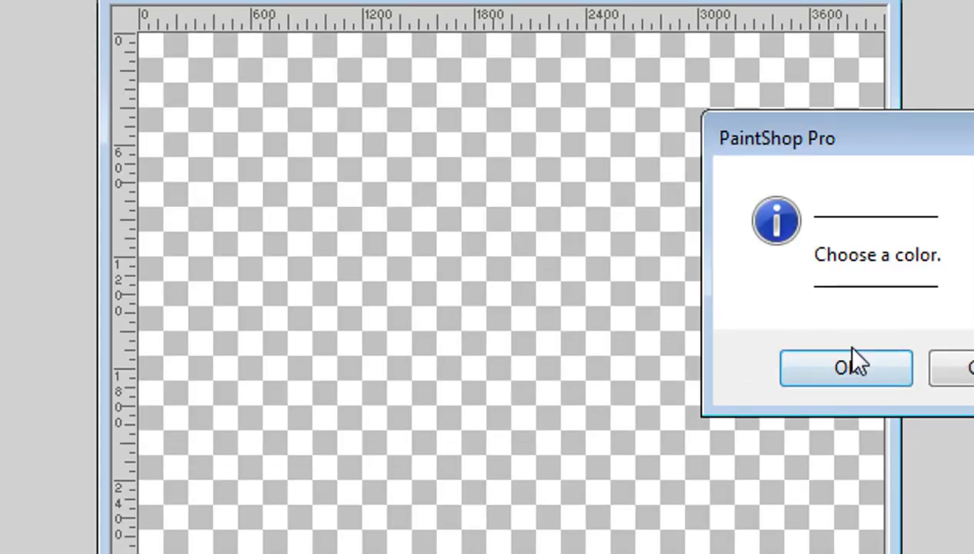
click(852, 366)
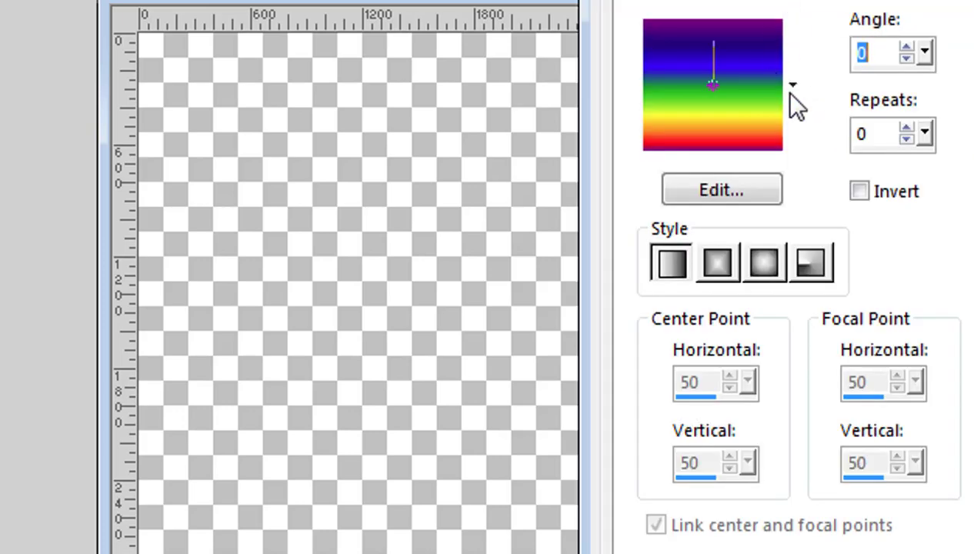
click(792, 86)
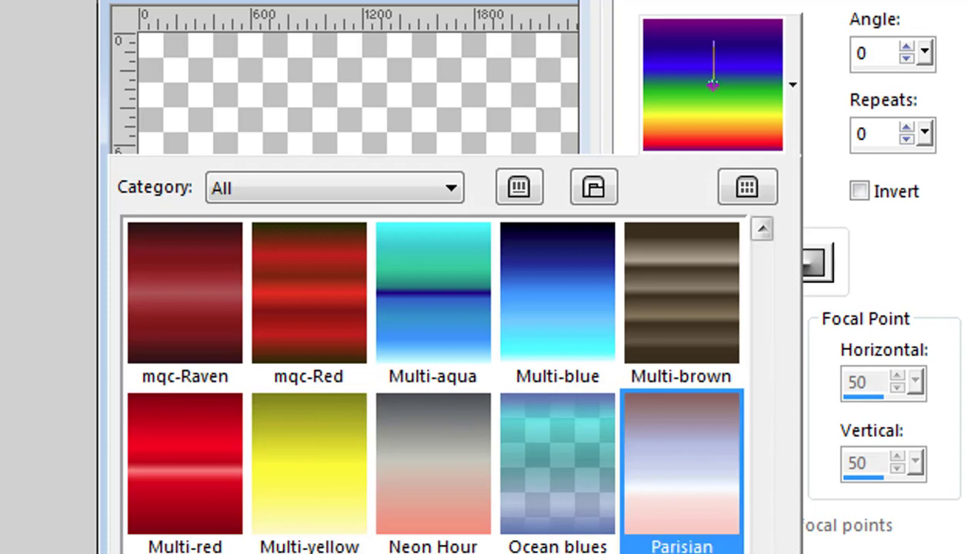
scroll(433, 385, down, 3)
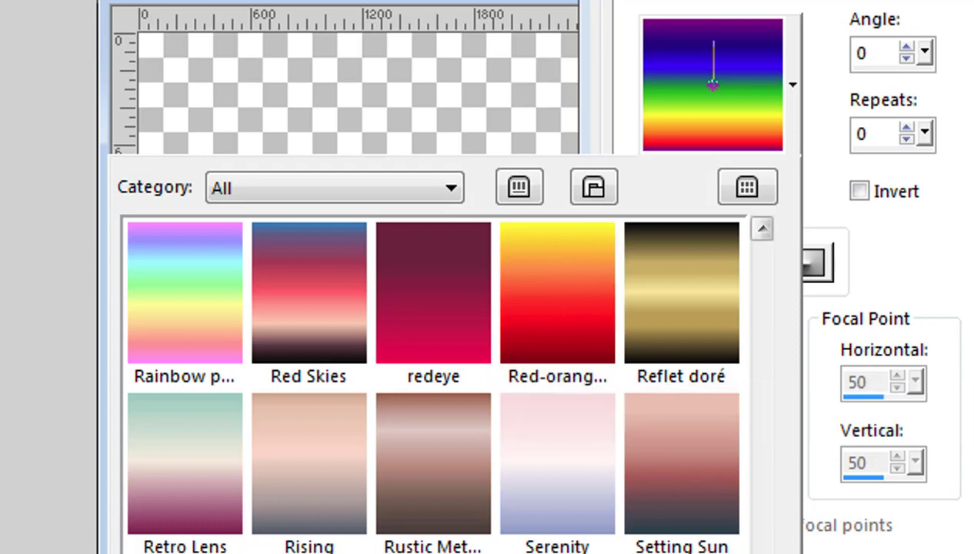
scroll(681, 461, down, 1)
scroll(681, 462, down, 2)
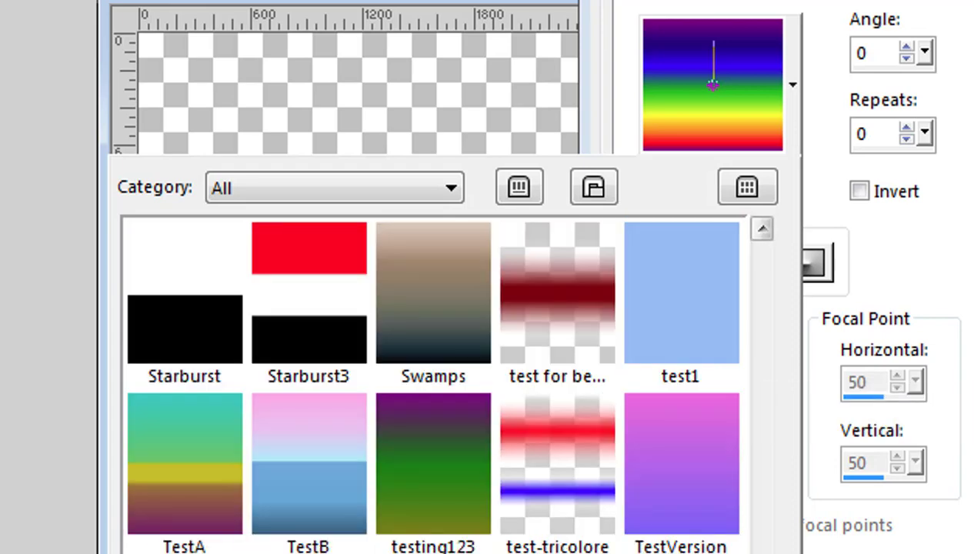
scroll(431, 381, up, 15)
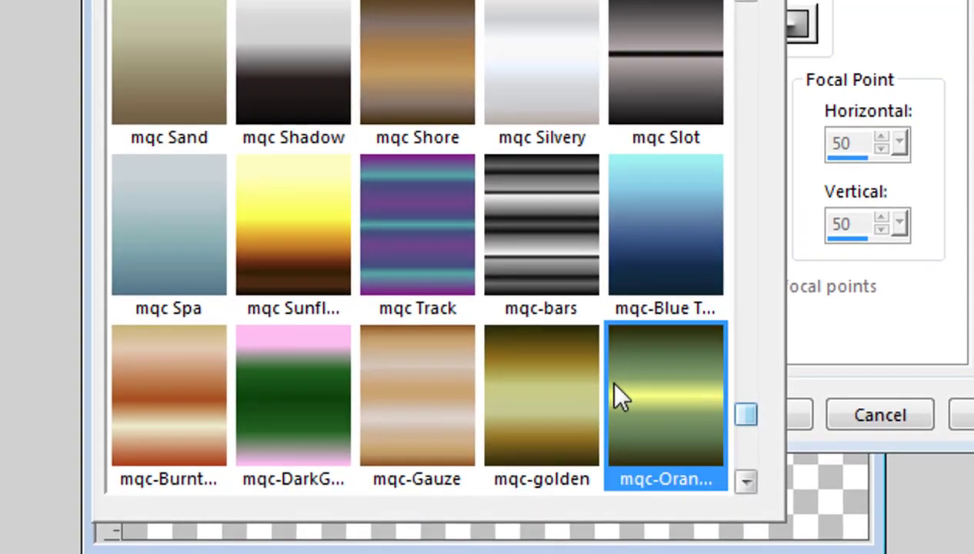
click(556, 412)
click(759, 417)
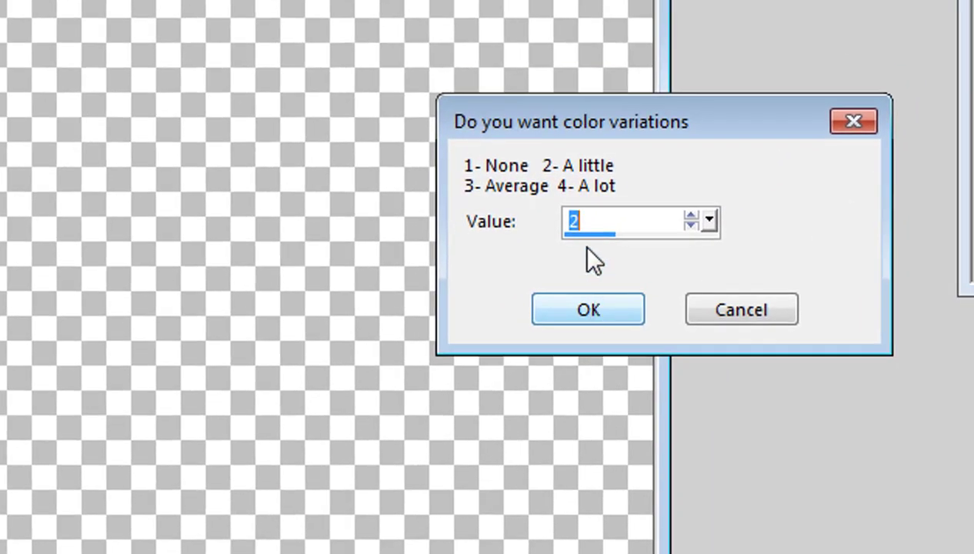
- Generate the golden gradient confetti with color variations set to 1 (None) and the Circle shape
text(1)
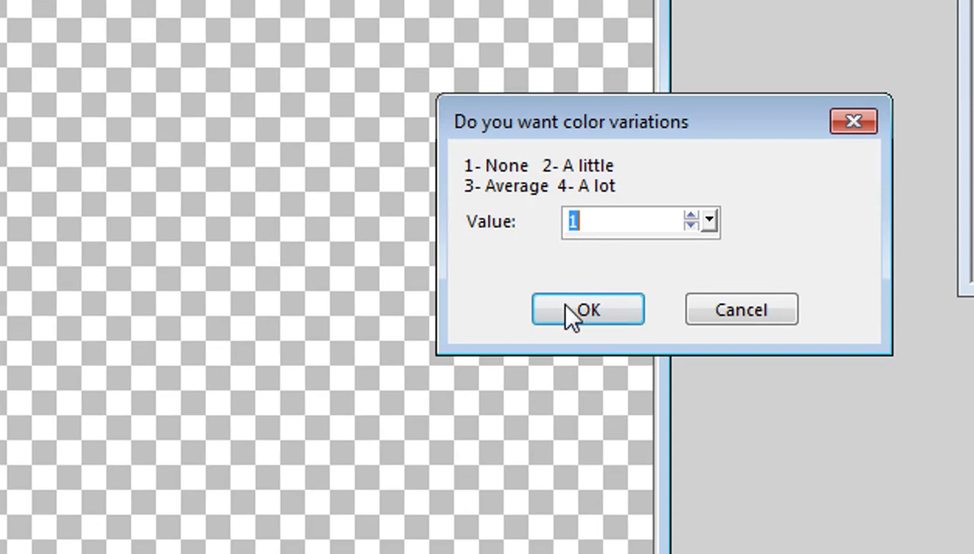
click(588, 310)
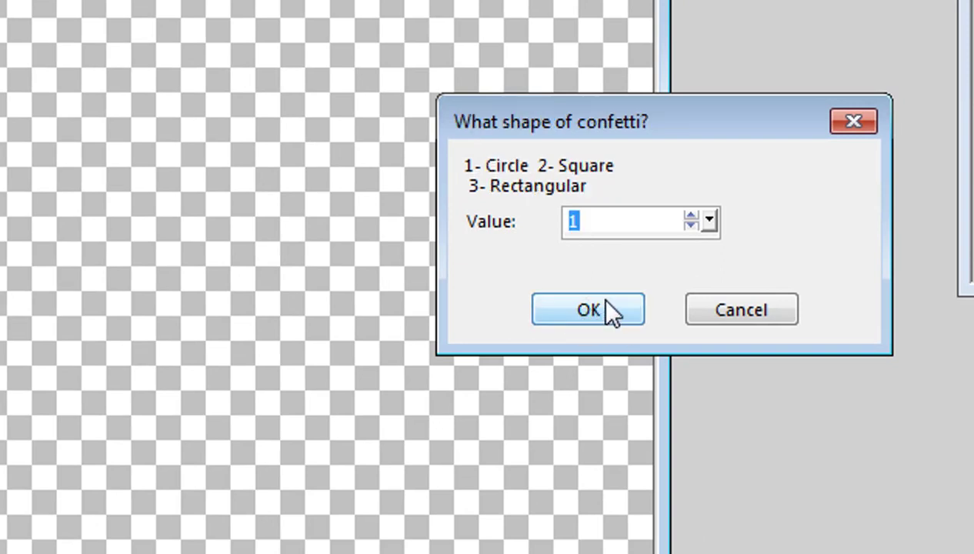
click(588, 306)
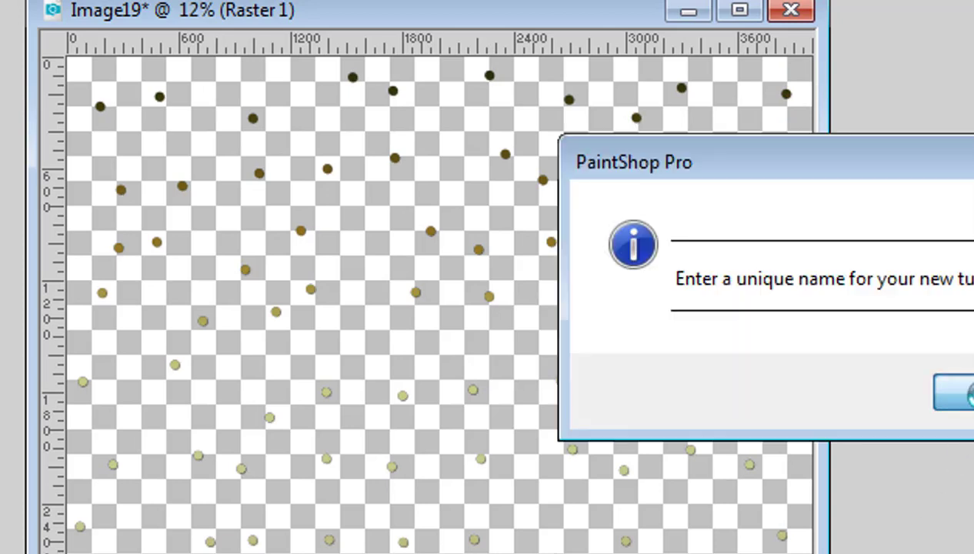
- Export the generated round confetti as a picture tube named Gold, keeping the 10 by 10 cell arrangement
click(955, 391)
click(948, 377)
text(Gold)
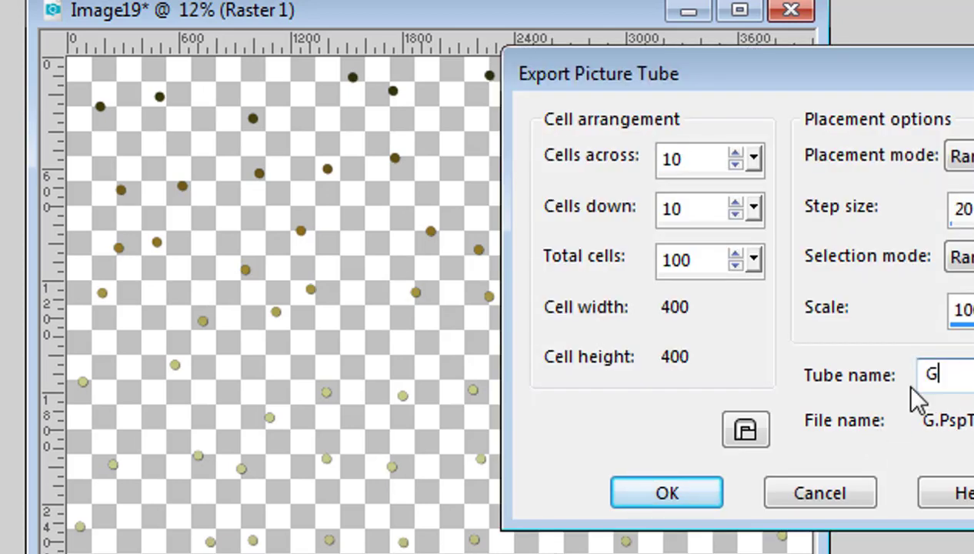
click(664, 492)
click(968, 441)
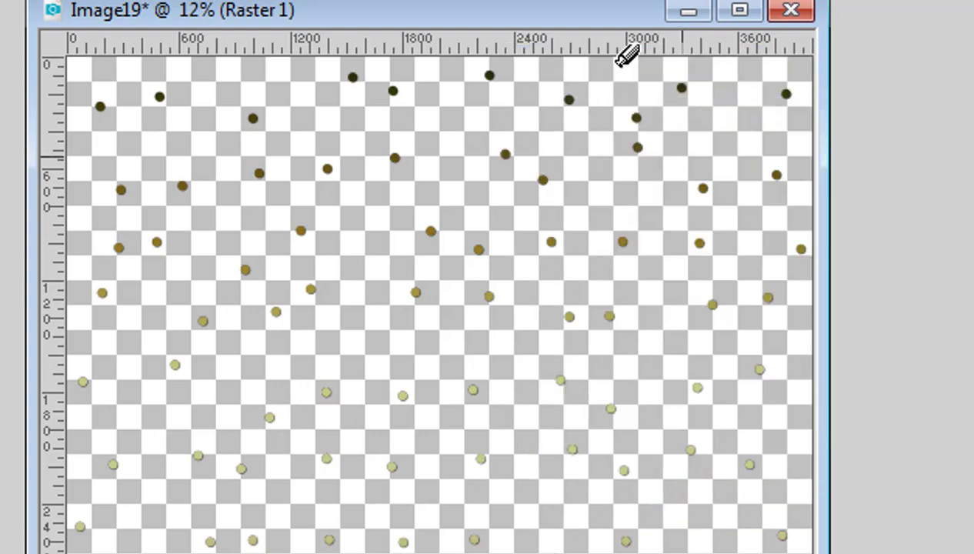
- Clear the generated confetti and paint a horizontal band across the canvas with the Gold tube from the Confetti category
key(Delete)
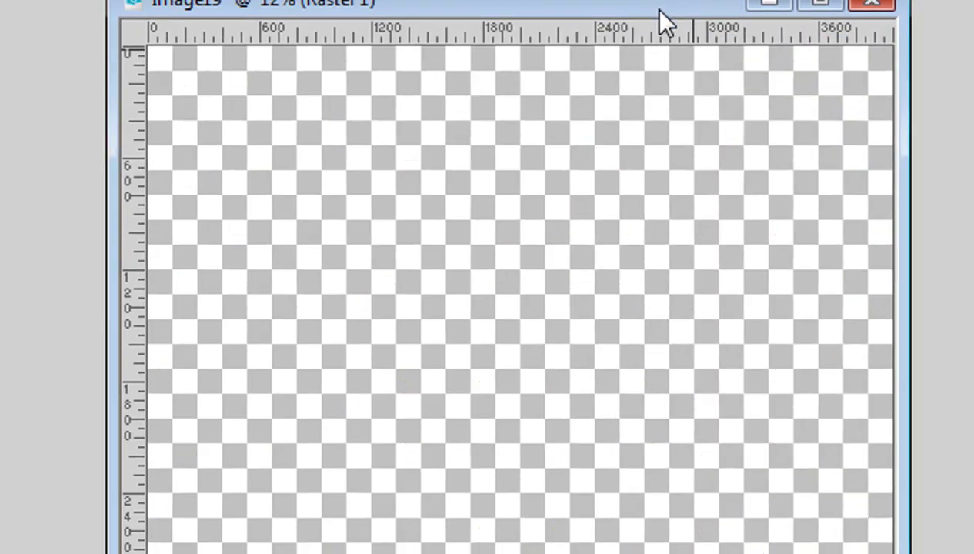
click(123, 2)
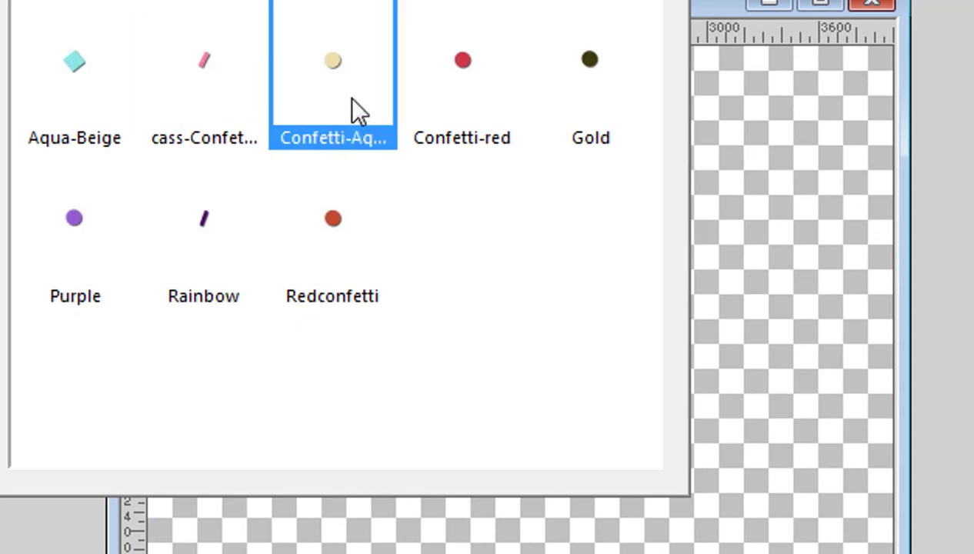
click(269, 385)
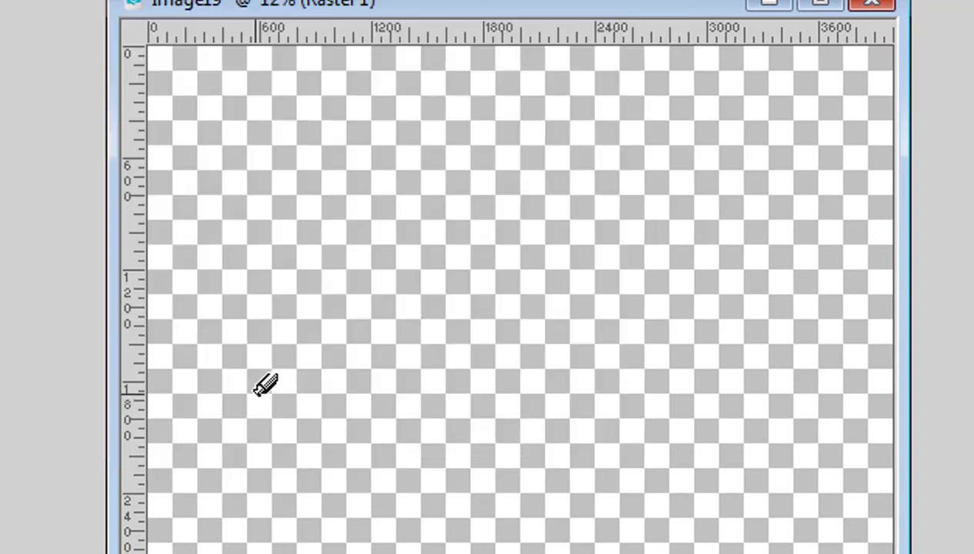
mouse_move(213, 391)
mouse_down()
mouse_move(228, 356)
mouse_move(266, 416)
mouse_move(346, 461)
mouse_move(527, 348)
mouse_move(618, 370)
mouse_move(674, 360)
mouse_move(716, 367)
mouse_move(771, 397)
mouse_move(821, 397)
mouse_move(876, 419)
mouse_up()
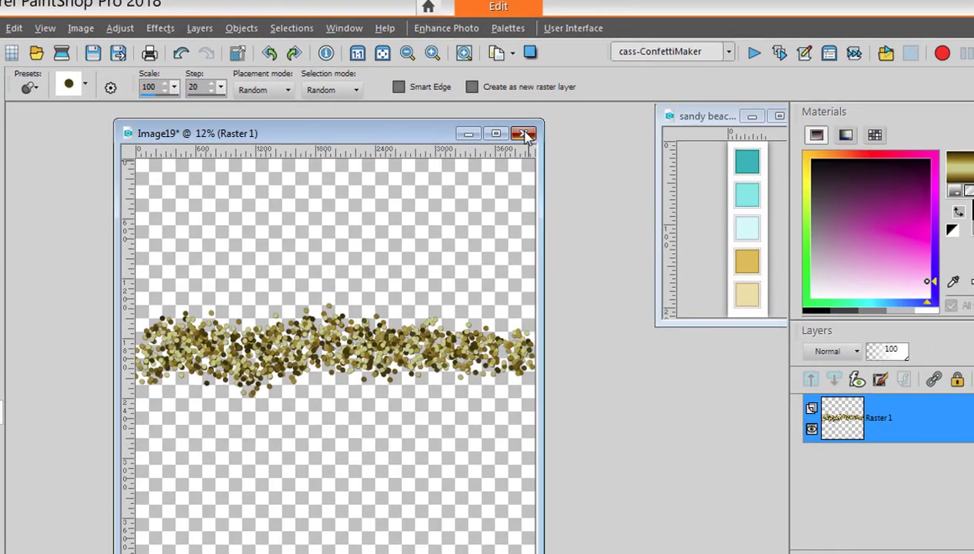
- Close the image painted with gold dots and run the cass-ConfettiMaker script again with 1 color
click(871, 3)
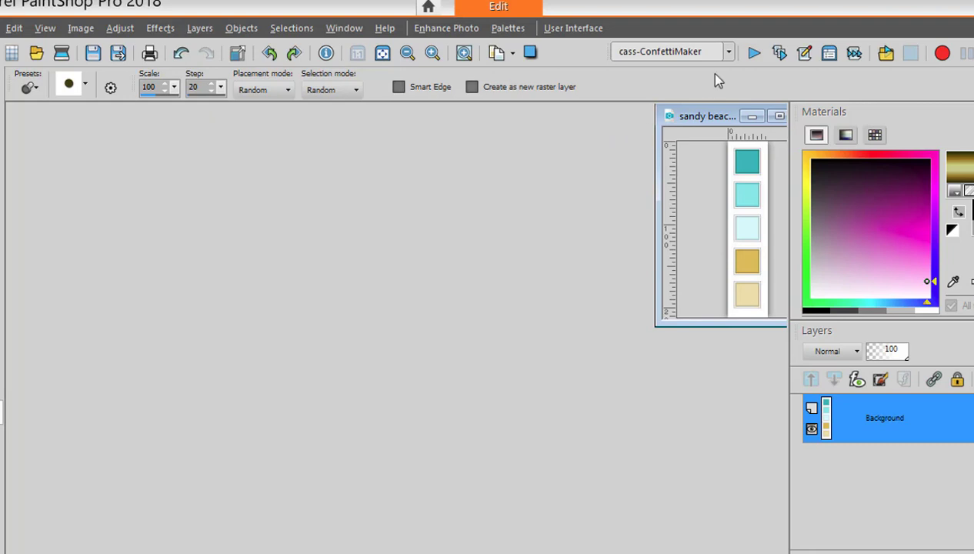
click(755, 54)
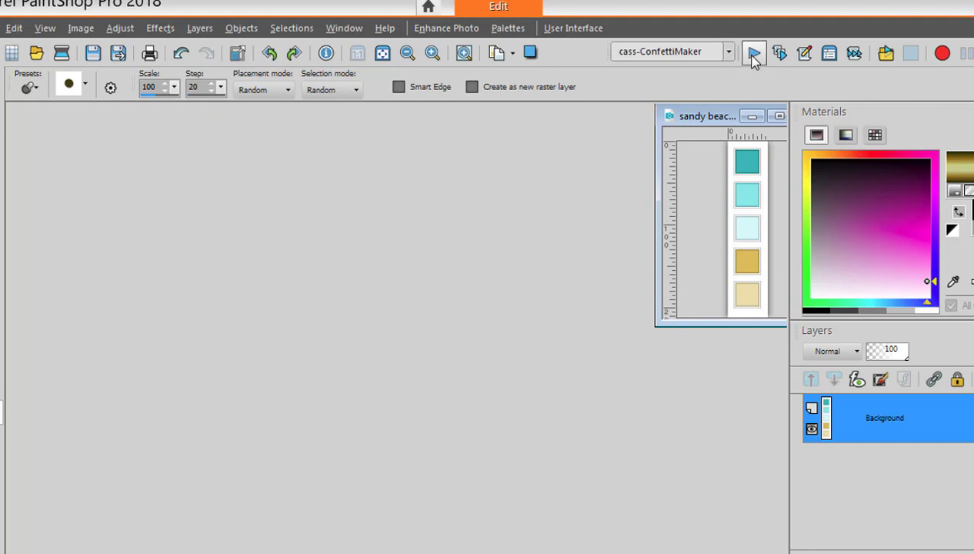
click(522, 370)
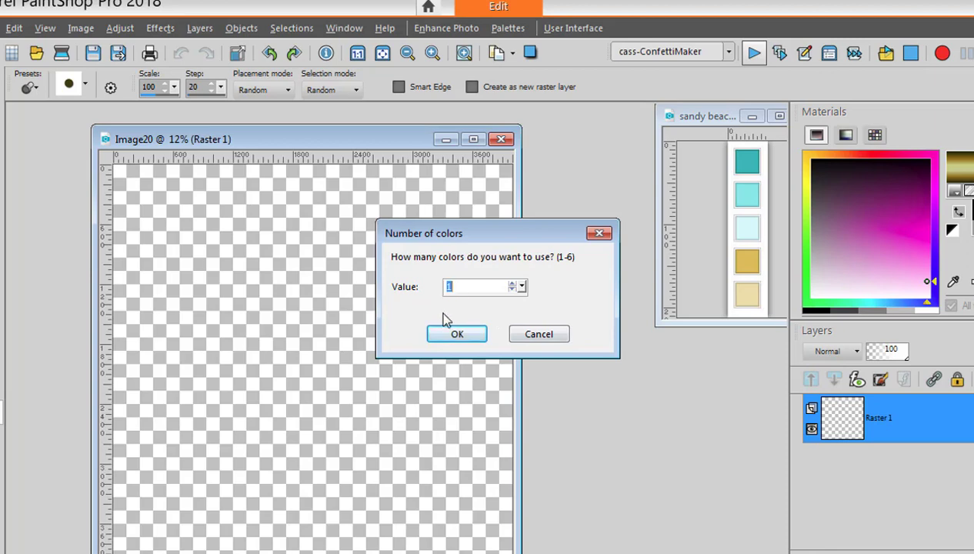
click(458, 335)
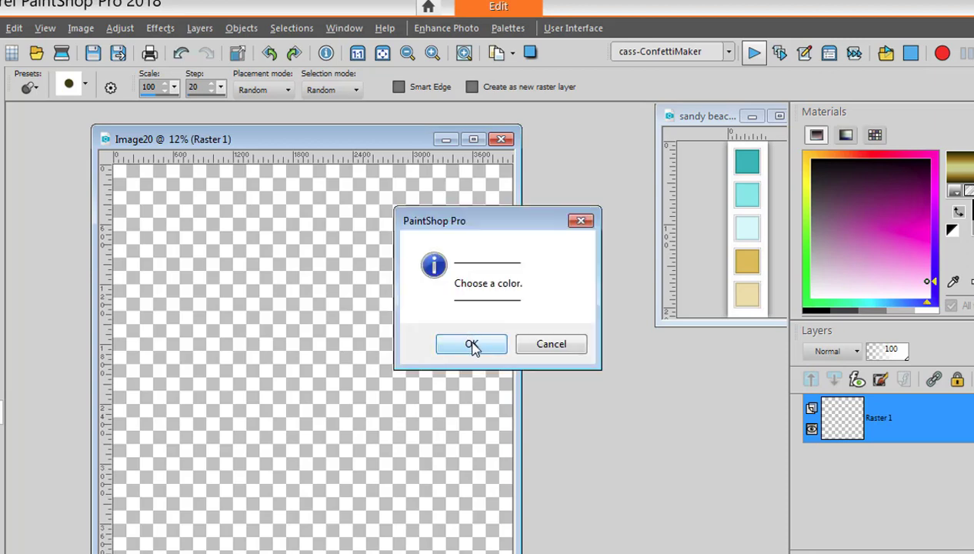
click(472, 345)
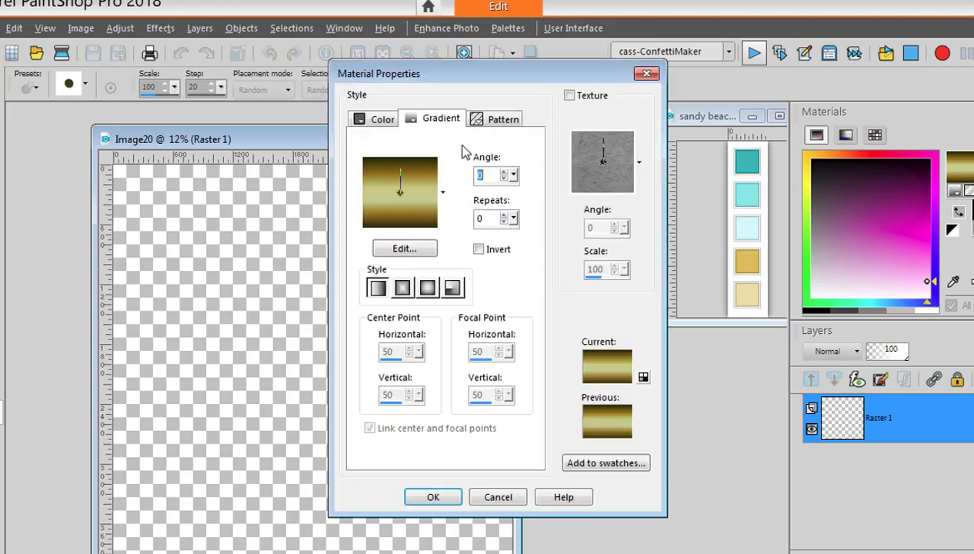
- Use the cass-Gold2 pattern at angle 0 and scale 112 as the confetti material
click(493, 127)
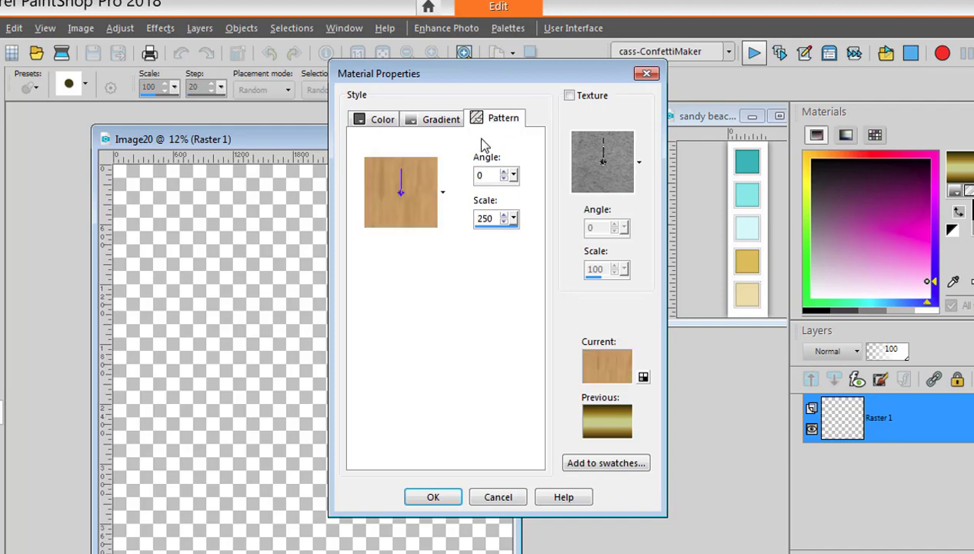
click(443, 194)
drag(424, 461, 429, 374)
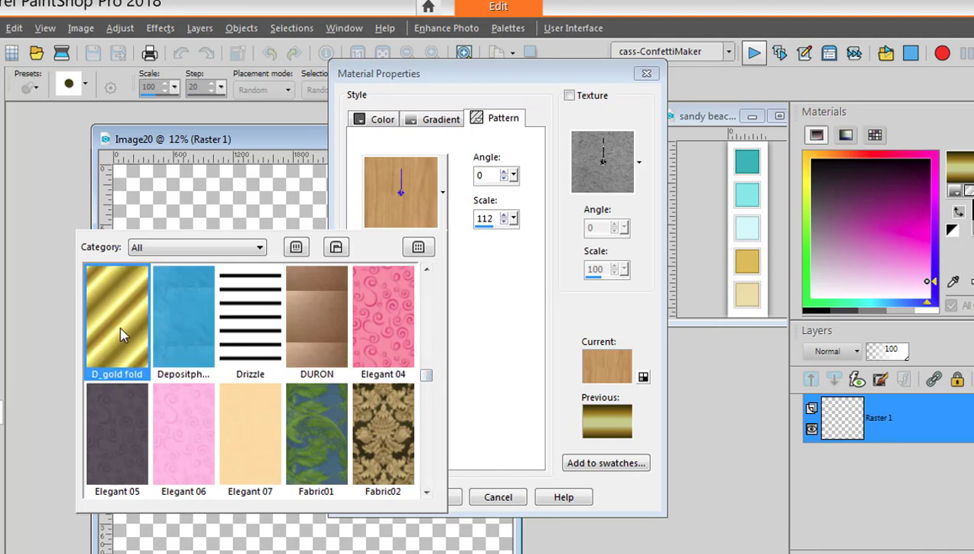
drag(426, 377, 426, 285)
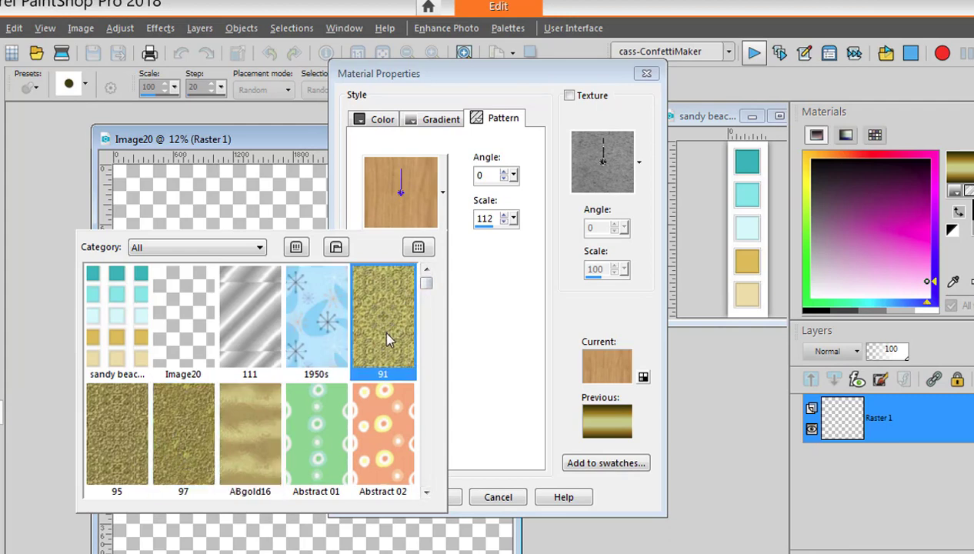
drag(428, 288, 433, 333)
scroll(427, 338, down, 4)
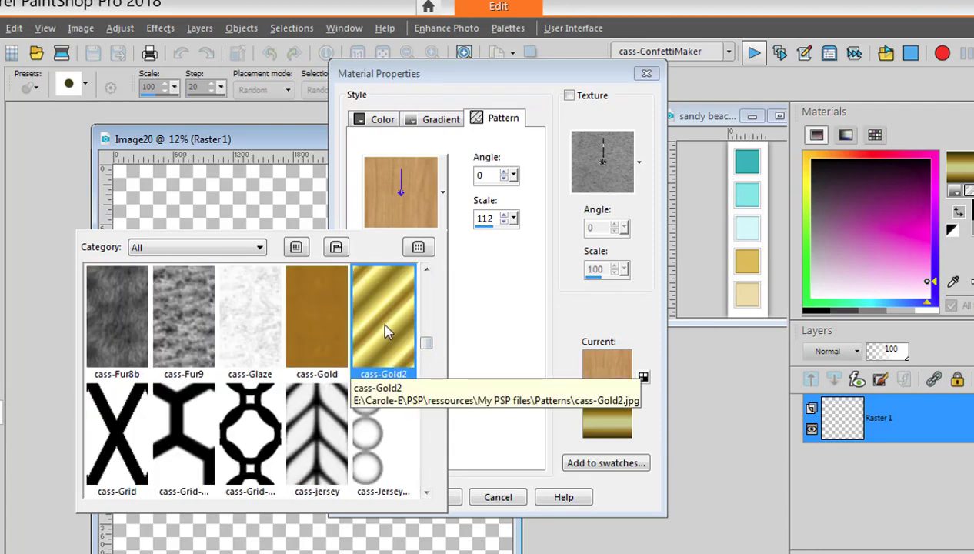
click(387, 334)
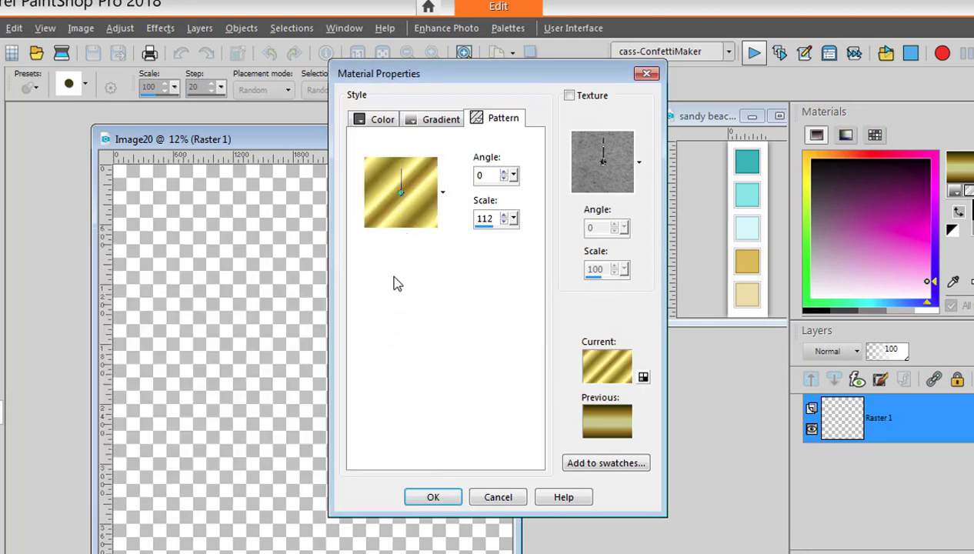
click(433, 493)
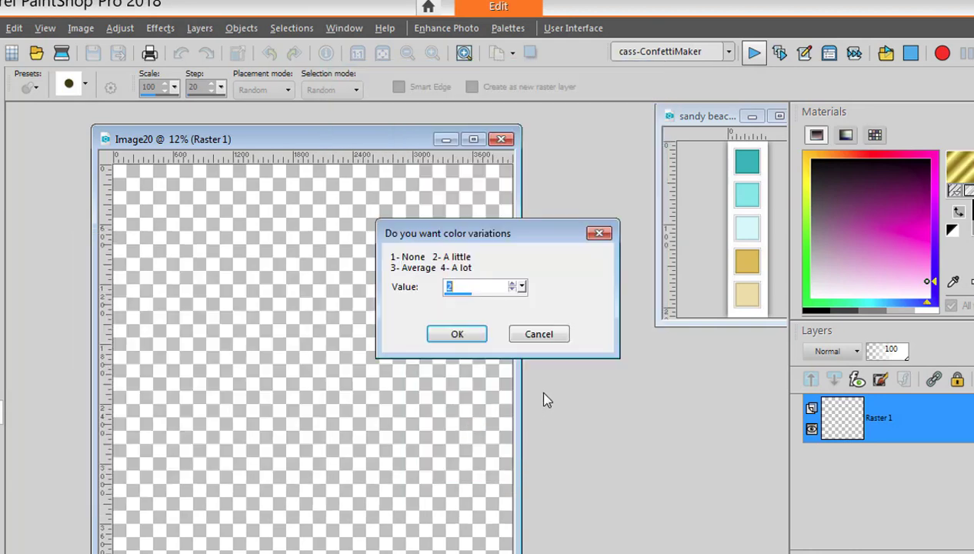
- Generate Square confetti with color variations 2 (A little) and export it as a 10 by 10 cell picture tube named Gold2
click(457, 336)
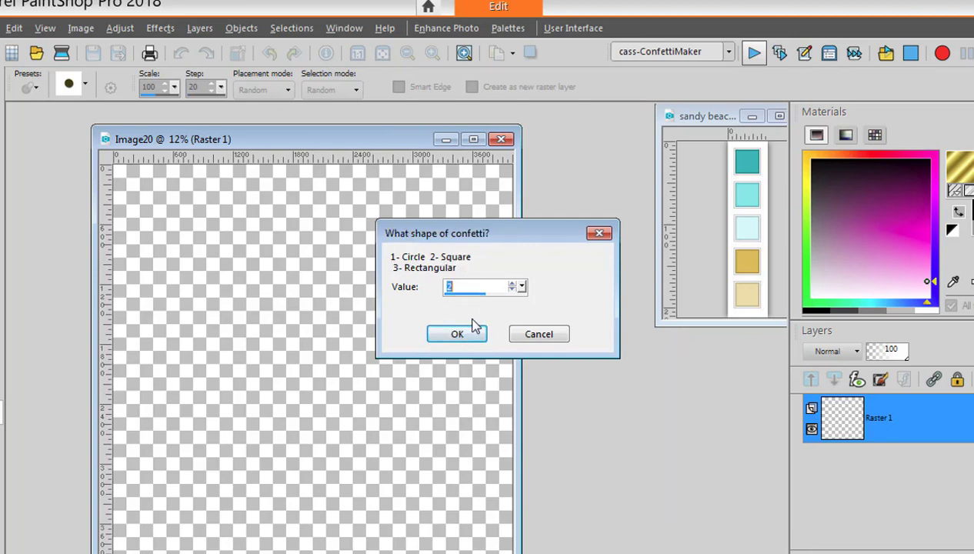
click(467, 333)
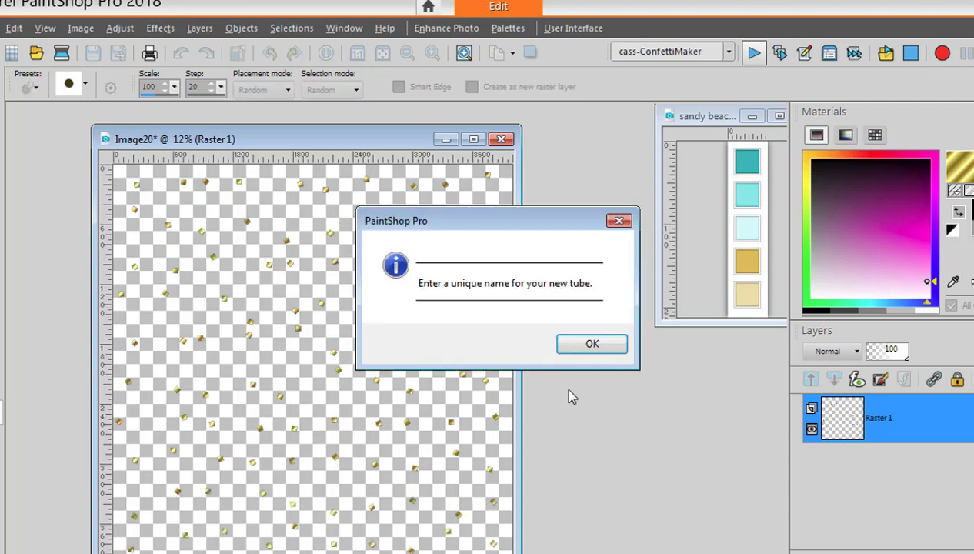
click(581, 342)
click(553, 337)
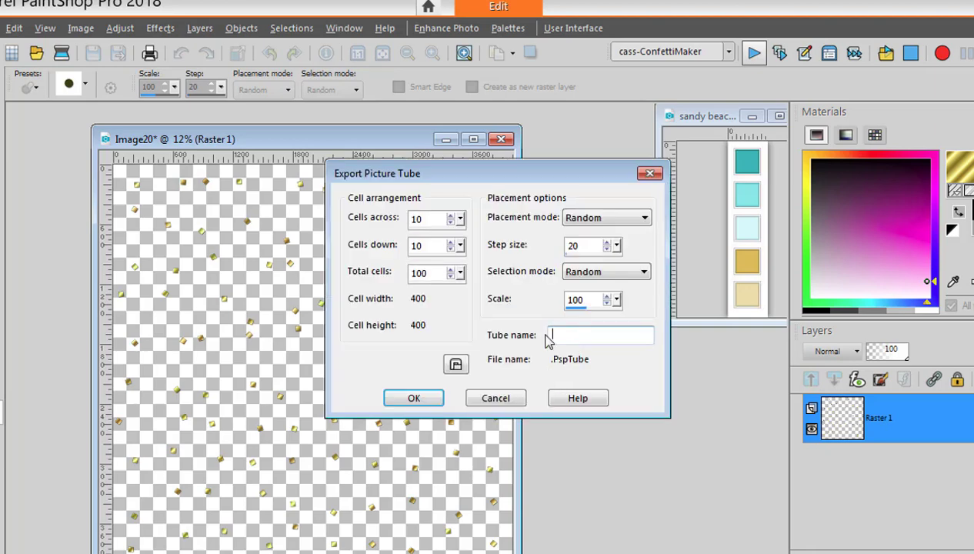
text(Gold2)
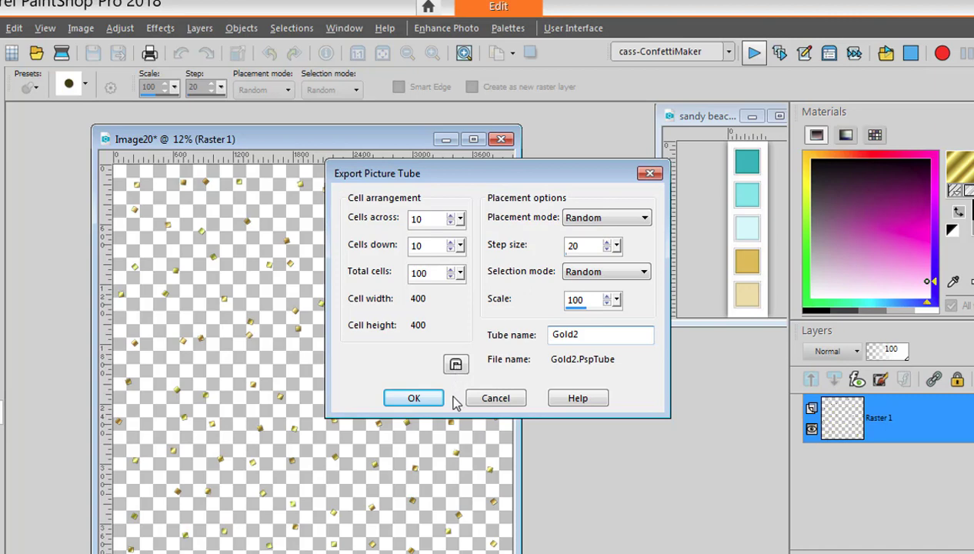
click(420, 398)
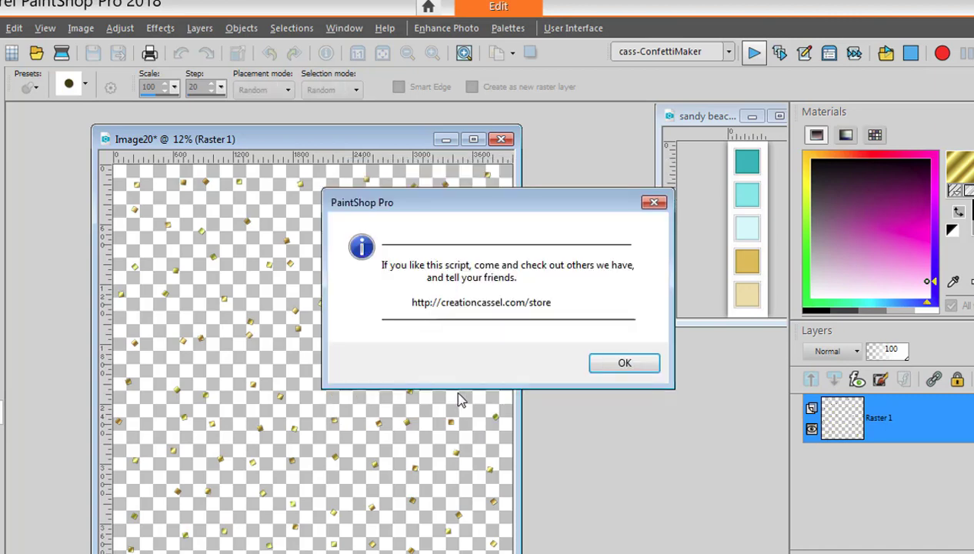
click(610, 370)
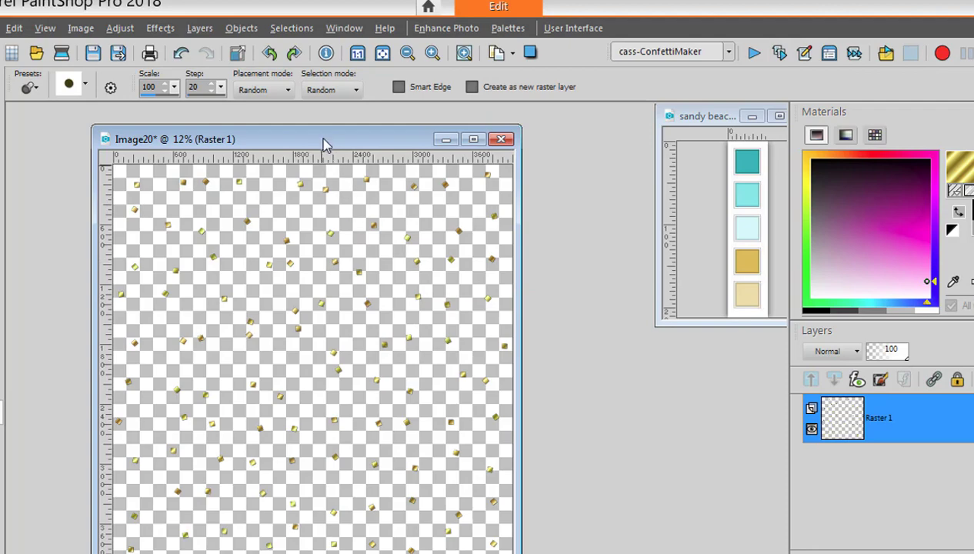
- Clear the generated squares and paint a horizontal band across the canvas with the Gold2 tube from the Confetti category
drag(324, 145, 349, 143)
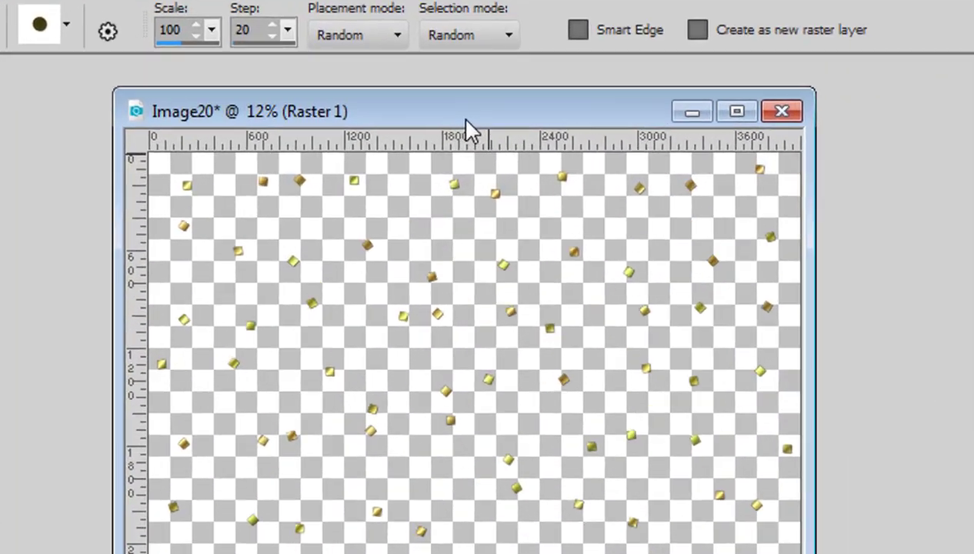
key(Delete)
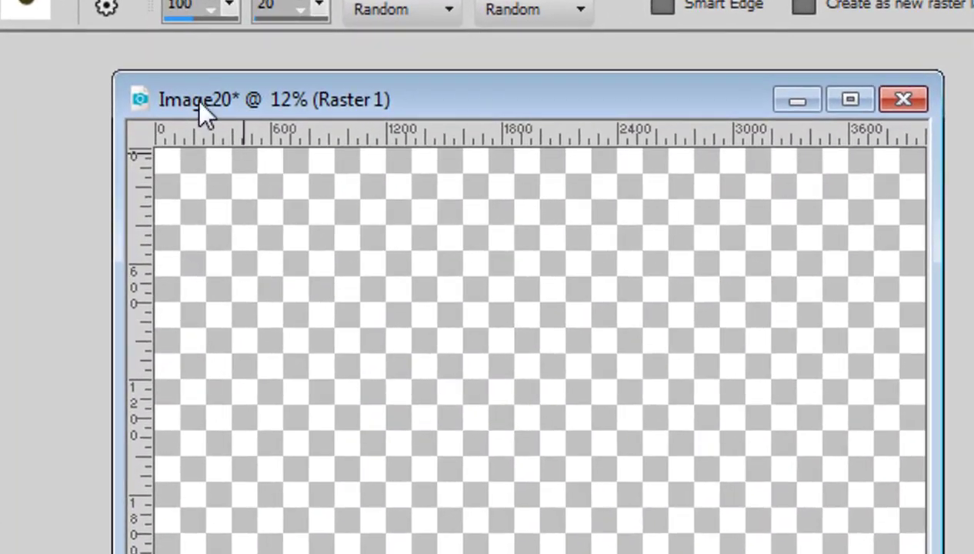
click(58, 4)
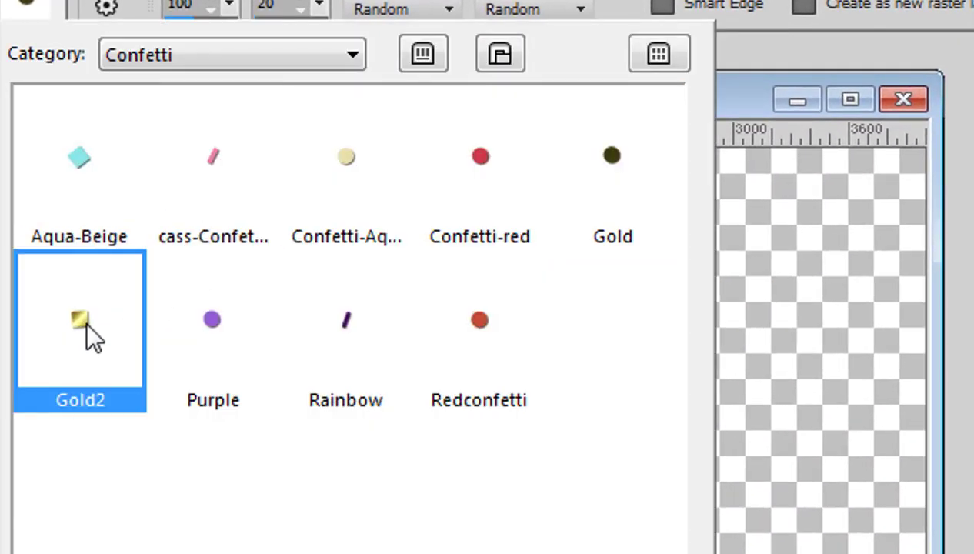
click(216, 479)
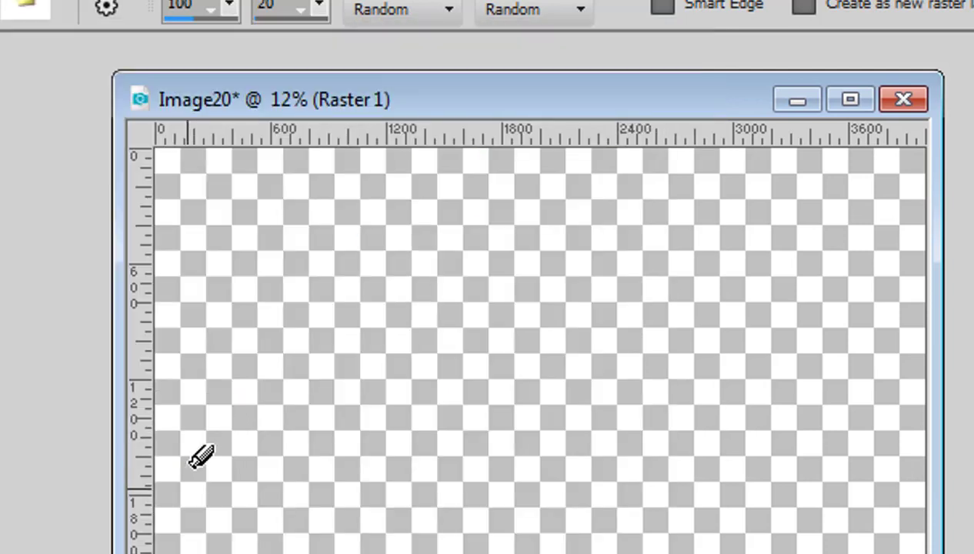
mouse_move(200, 457)
mouse_down()
mouse_move(196, 532)
mouse_move(232, 530)
mouse_move(349, 467)
mouse_move(408, 470)
mouse_move(477, 483)
mouse_move(646, 480)
mouse_move(738, 505)
mouse_move(537, 497)
mouse_move(586, 528)
mouse_move(812, 524)
mouse_move(662, 492)
mouse_move(341, 485)
mouse_move(268, 520)
mouse_move(557, 544)
mouse_move(771, 539)
mouse_move(827, 538)
mouse_up()
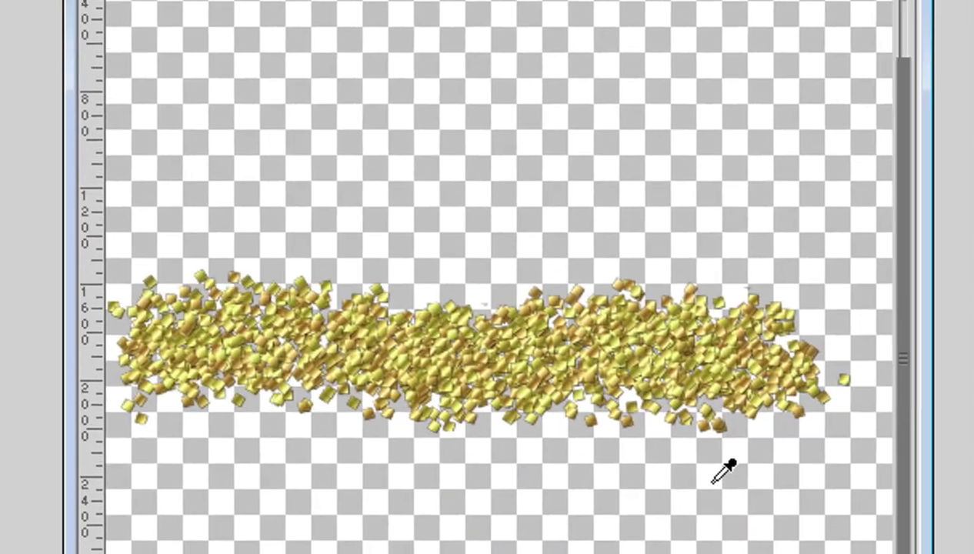